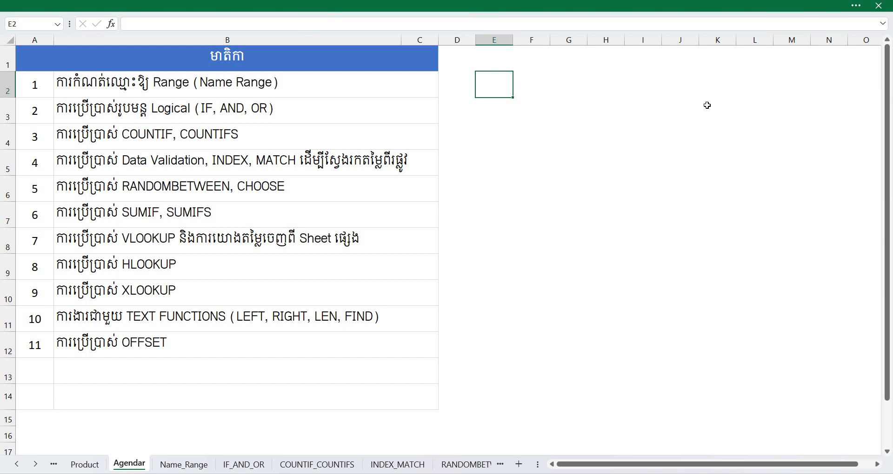
left_click(350, 59)
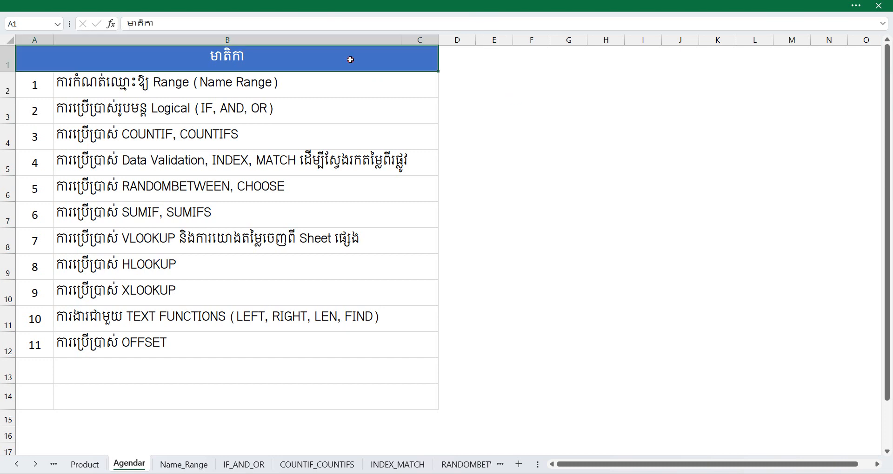
left_click_drag(350, 59, 340, 341)
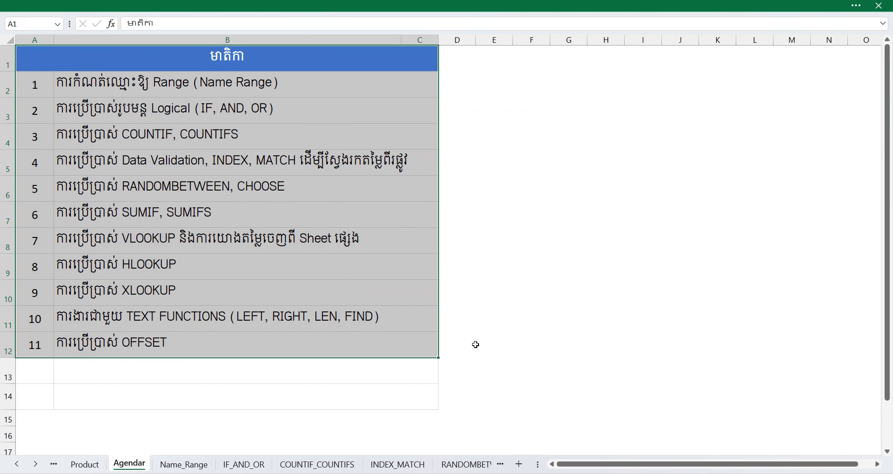
left_click(475, 345)
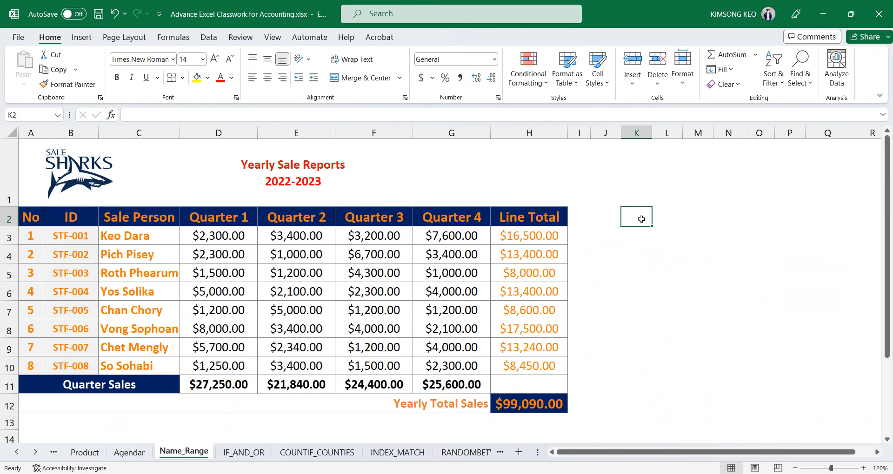
Apply all borders to the empty cell block J2:L5 beside the sales table
left_click_drag(603, 215, 667, 264)
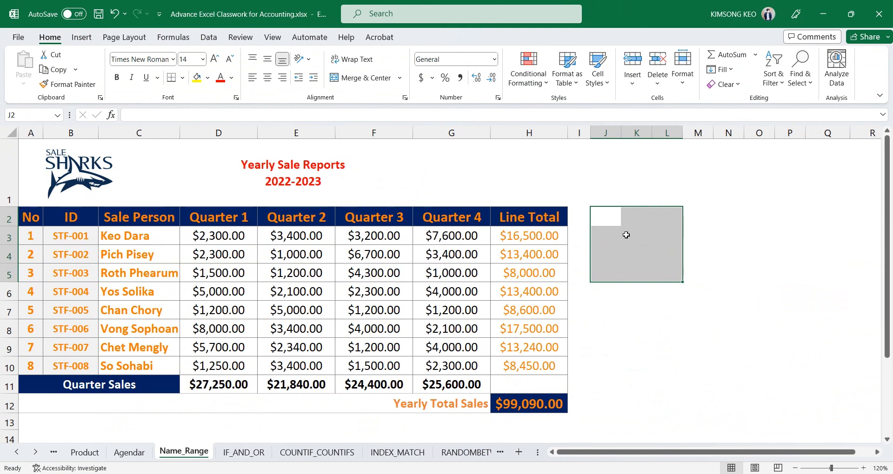
left_click(183, 78)
left_click(202, 196)
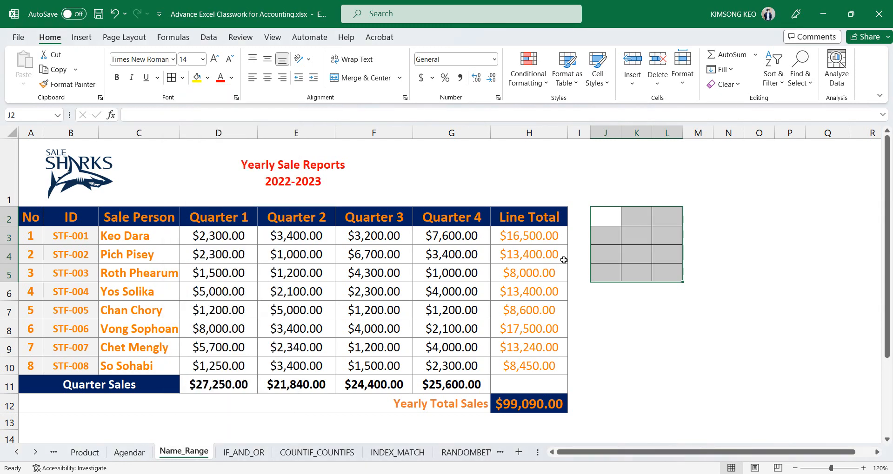
left_click(645, 304)
left_click(607, 216)
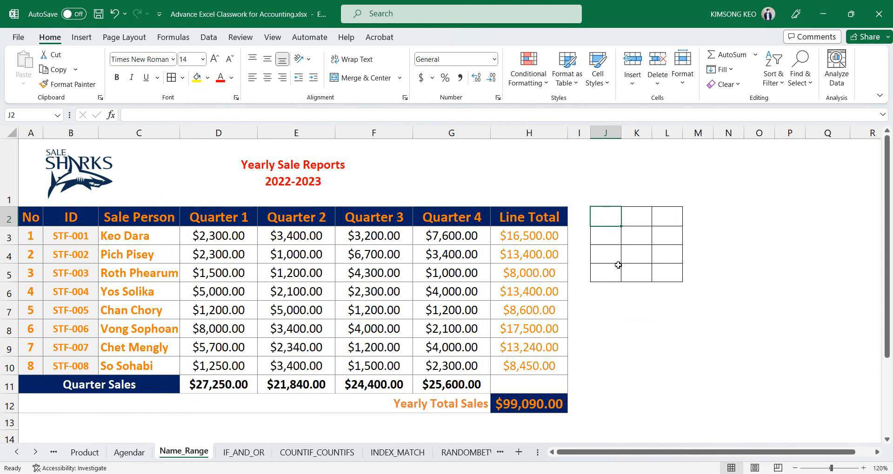
Enter the label "Cell Range" in cell N3, beside the bordered block
mouse_move(606, 222)
left_mouse_down()
mouse_move(629, 215)
mouse_move(669, 242)
mouse_move(669, 280)
left_mouse_up()
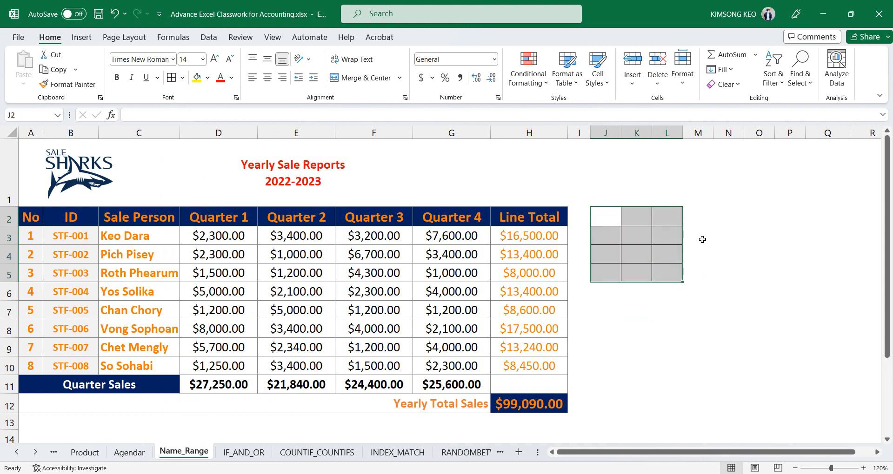
left_click(602, 188)
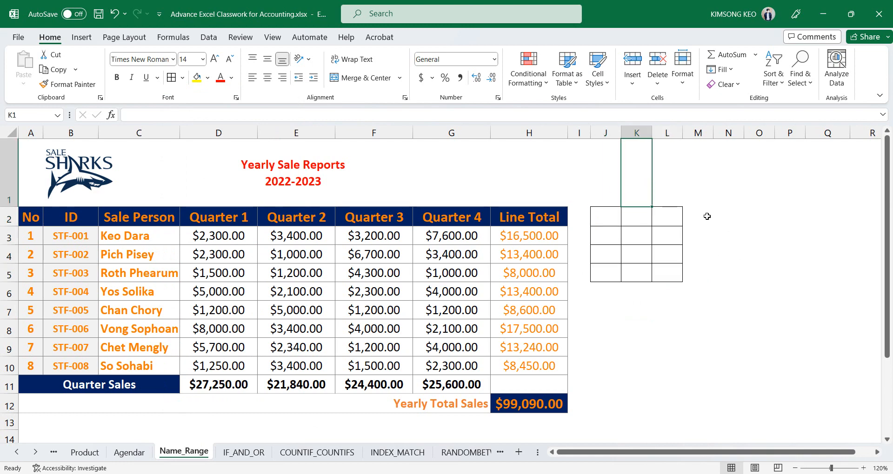
left_click(734, 238)
type("Cell Range")
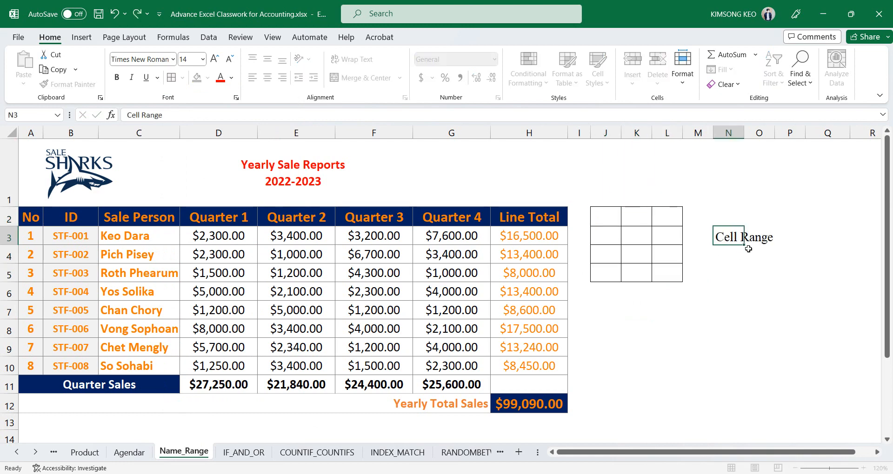
key("Return")
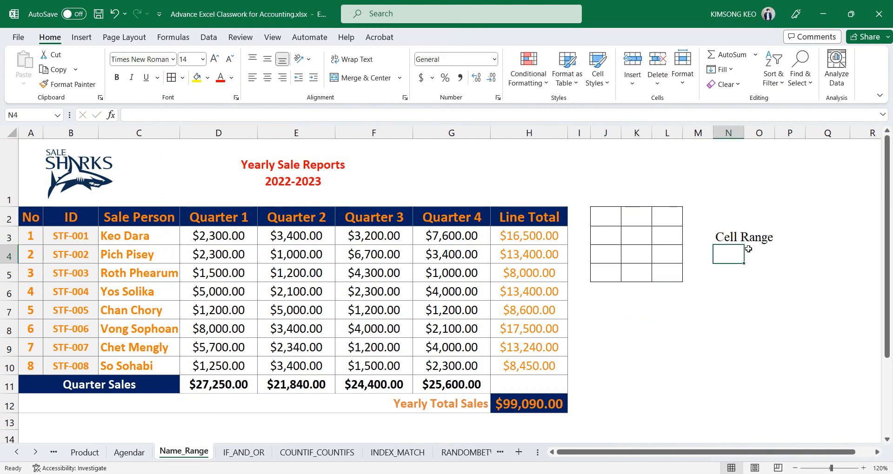
Examine the extent of the bordered block, from its first corner cell to its last corner cell
left_click_drag(600, 215, 668, 278)
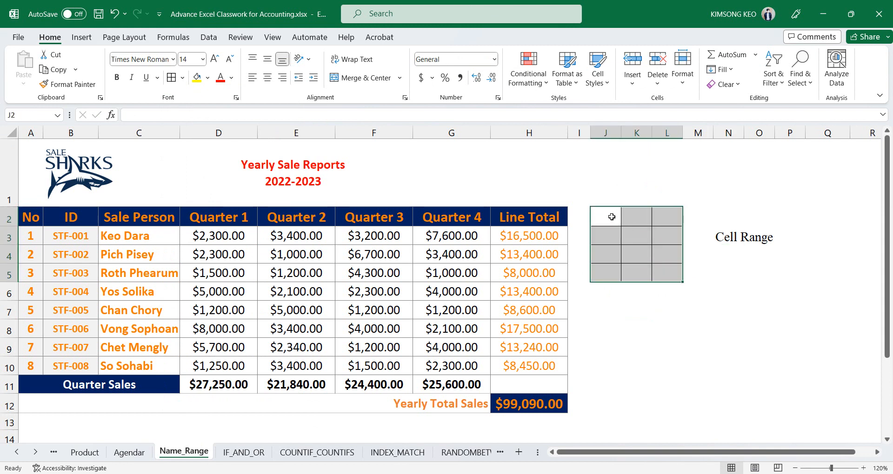
left_click_drag(607, 214, 667, 275)
left_click(718, 263)
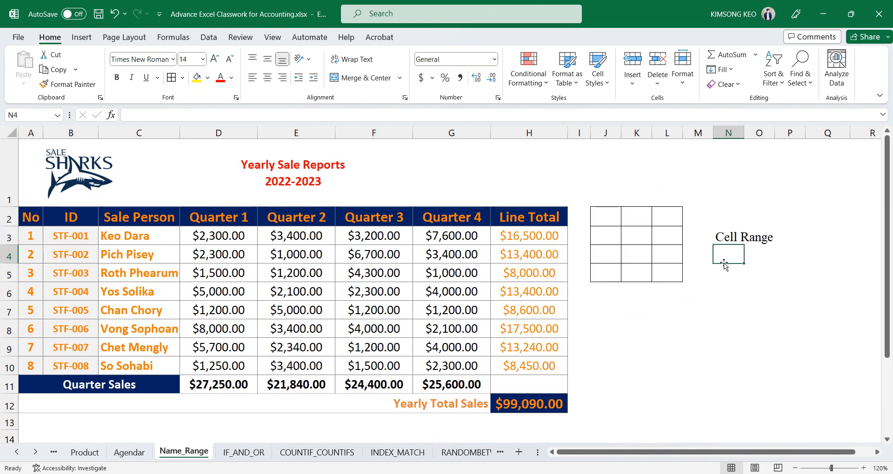
left_click(609, 219)
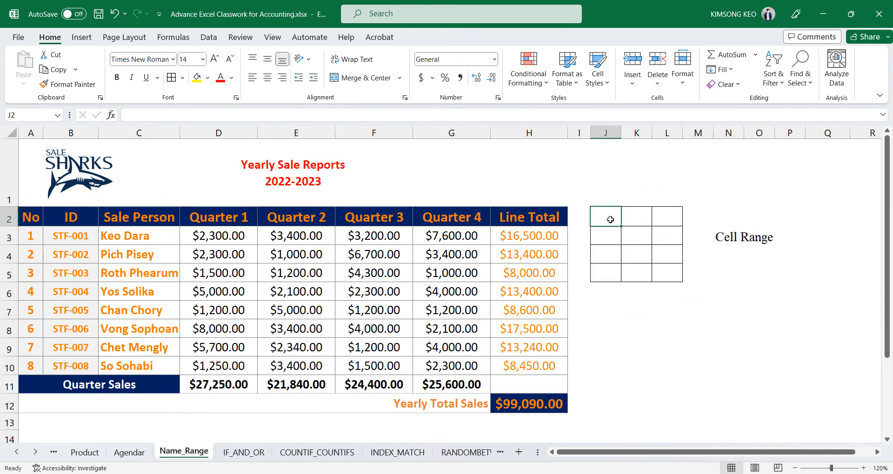
left_click(672, 276)
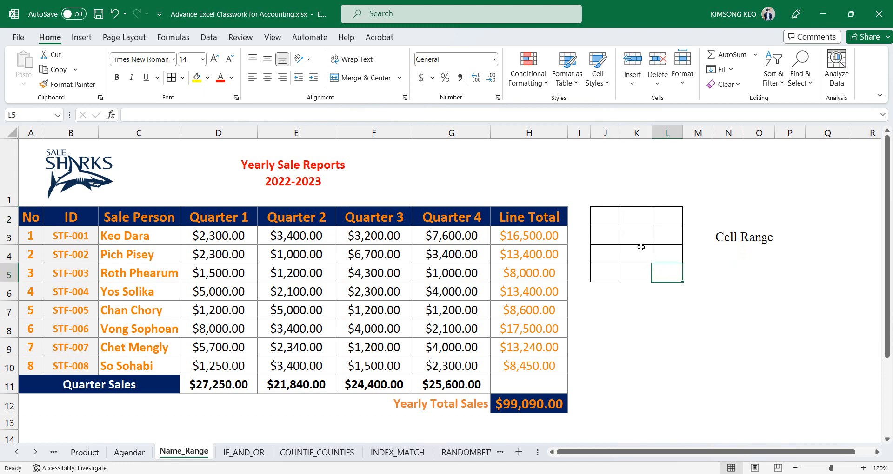
left_click(720, 258)
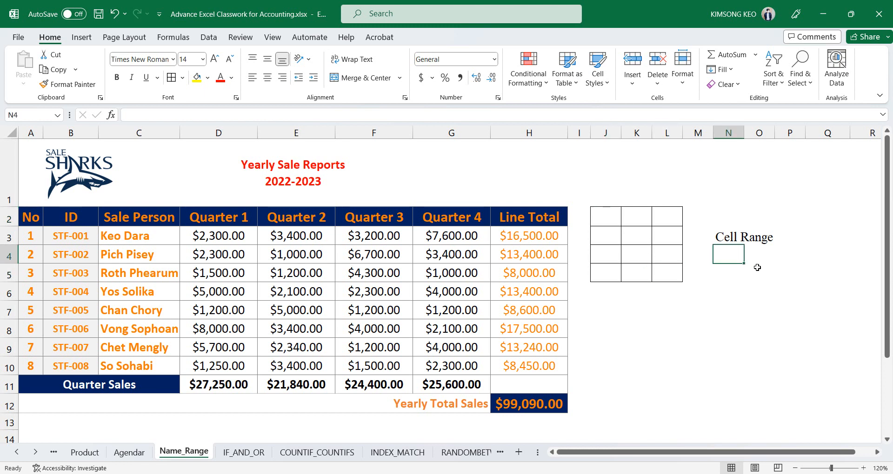
left_click(606, 213)
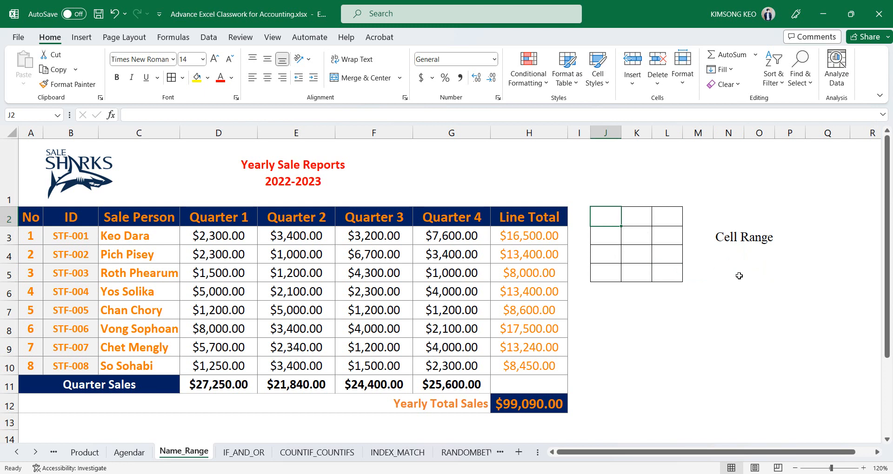
Enter the bordered block's range reference "J2:L5" as text in cell N5
left_click(726, 266)
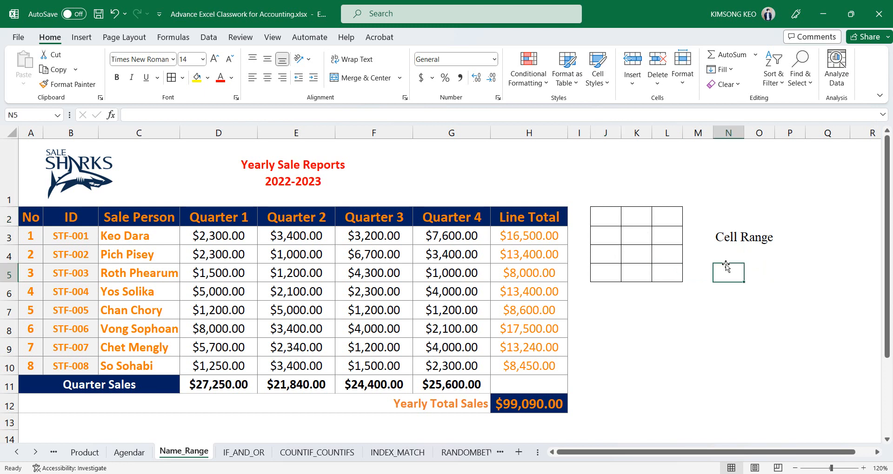
type("J2")
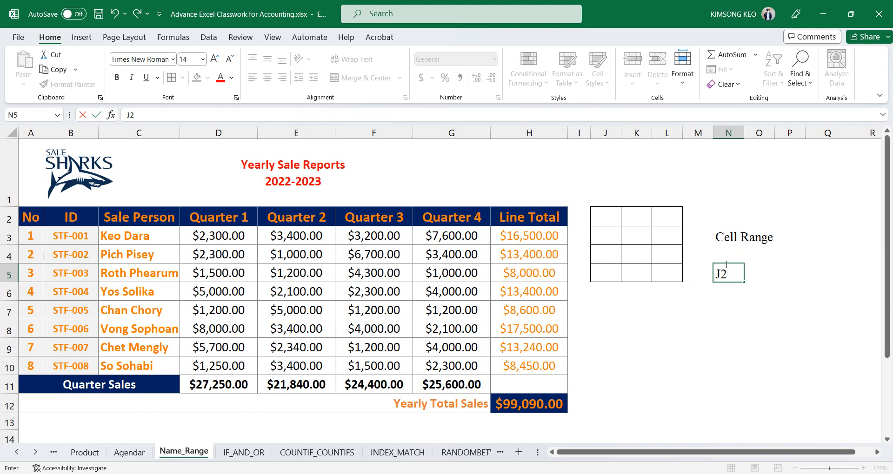
left_click(677, 272)
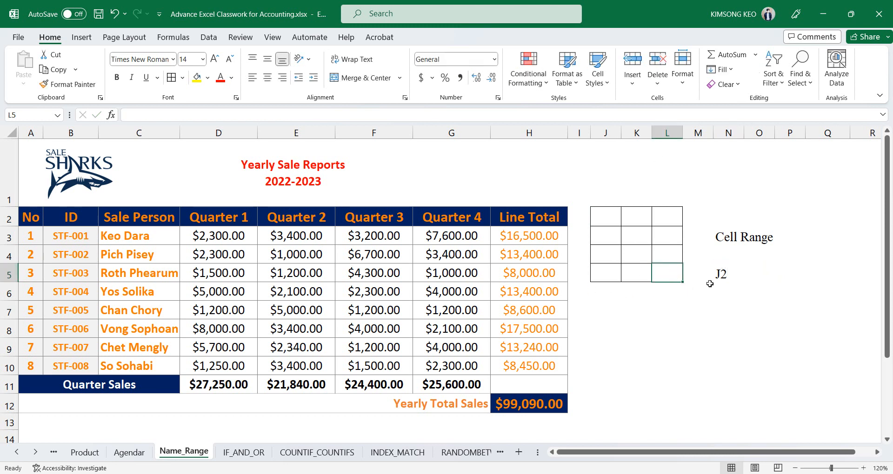
double_click(737, 278)
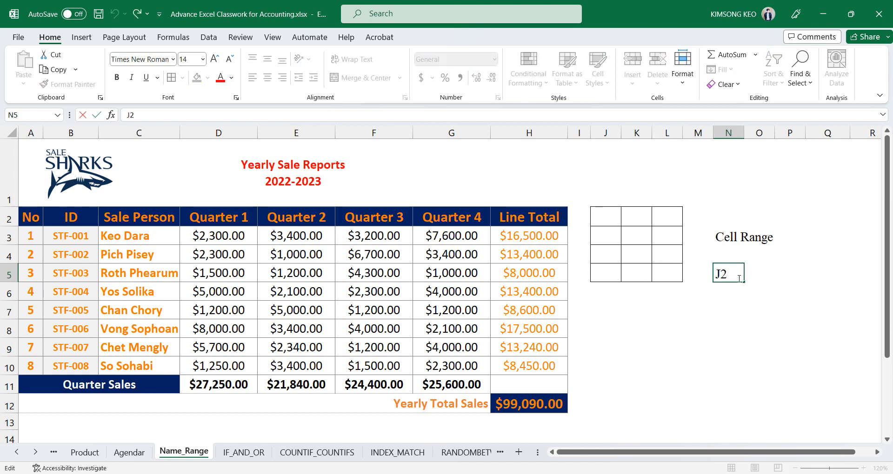
type("L5")
left_click(728, 275)
type("\"")
key("BackSpace")
type(":")
key("Return")
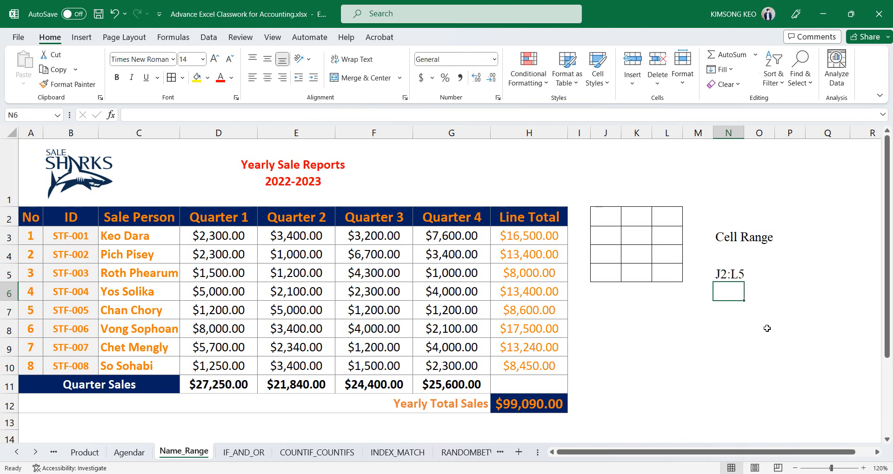
left_click_drag(606, 215, 670, 274)
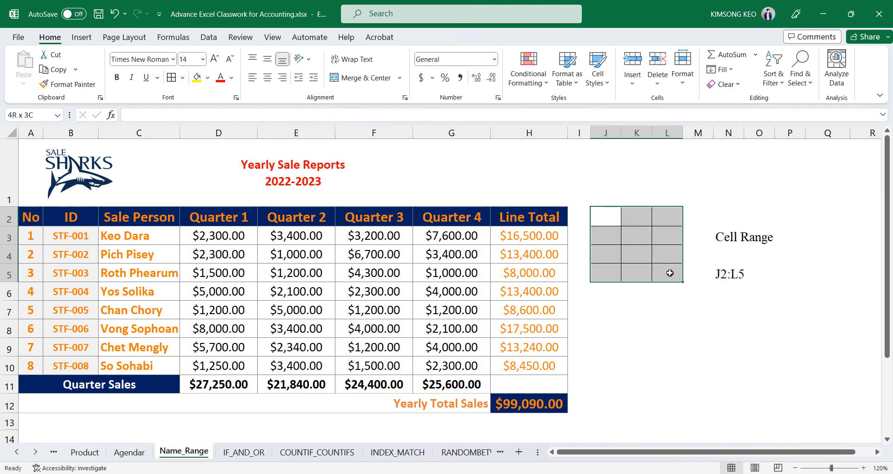
left_click(630, 214)
mouse_move(616, 216)
left_mouse_down()
mouse_move(662, 233)
mouse_move(668, 273)
left_mouse_up()
left_click(725, 274)
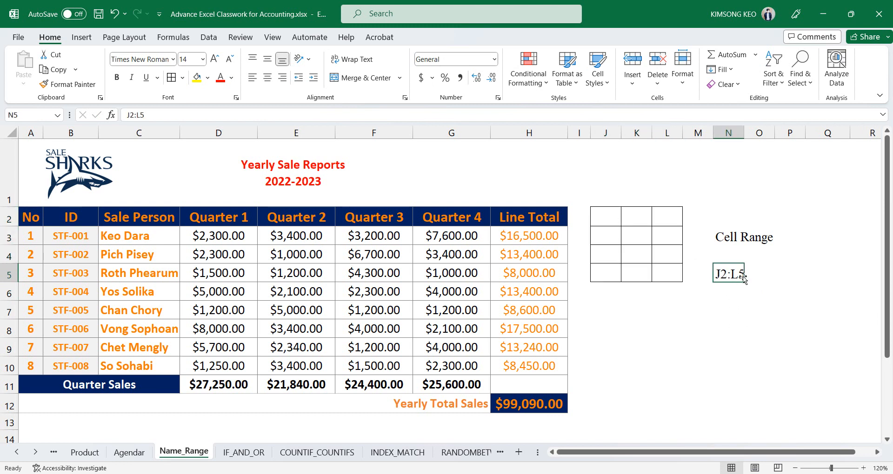
left_click_drag(604, 214, 666, 268)
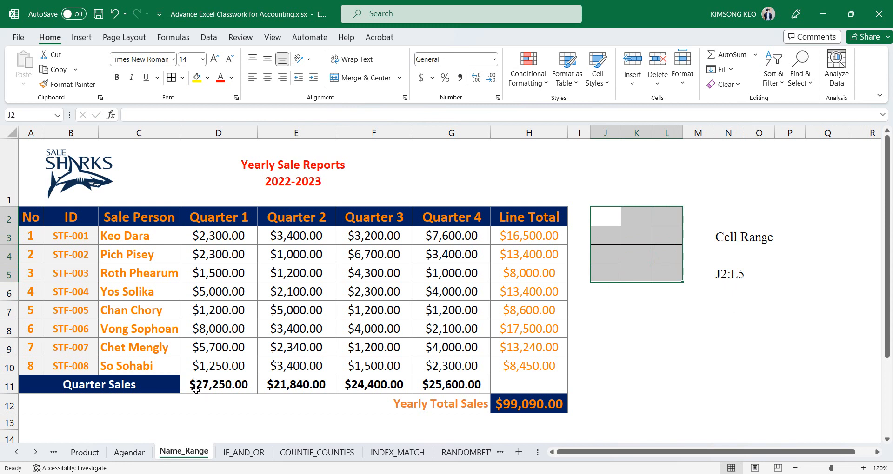
Clear the Quarter Sales totals for all four quarters in cells D11:G11
left_click_drag(196, 389, 475, 387)
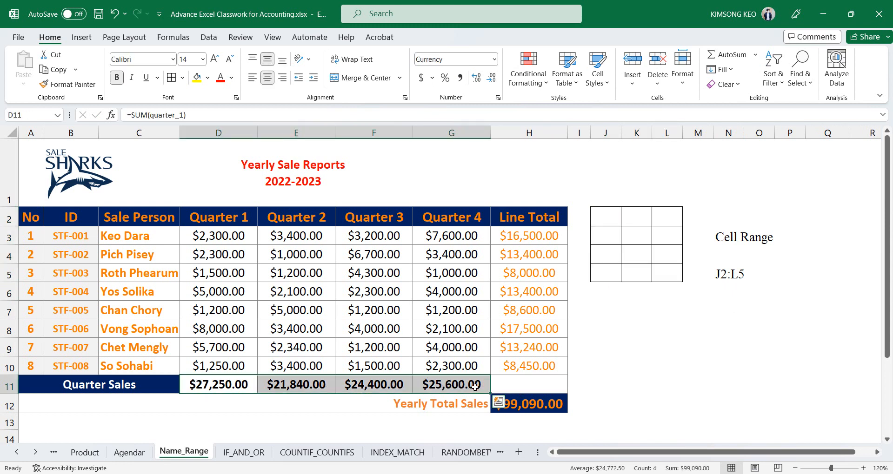
key("Delete")
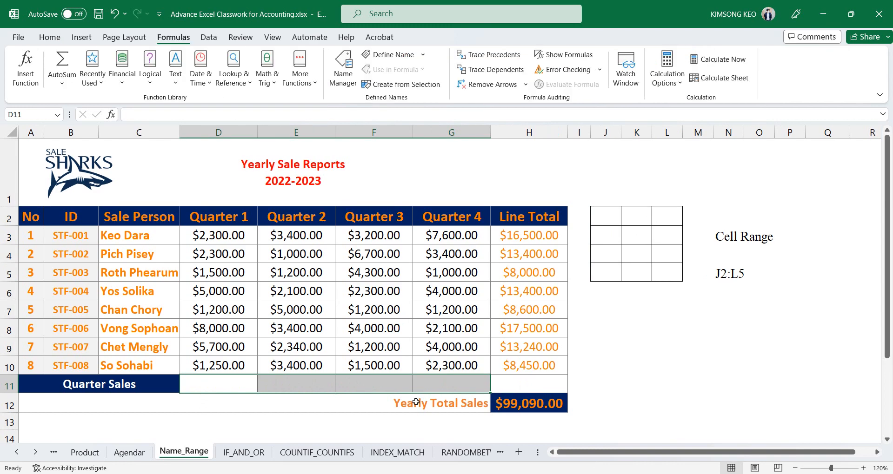
left_click(212, 387)
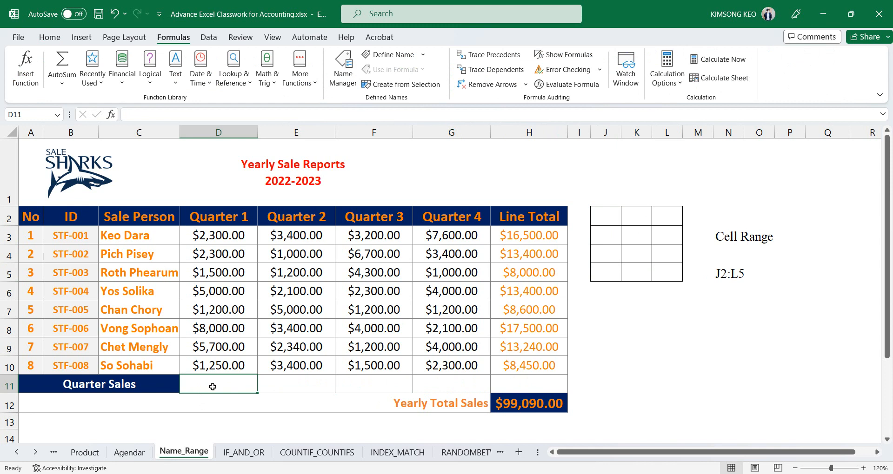
left_click_drag(212, 237, 209, 365)
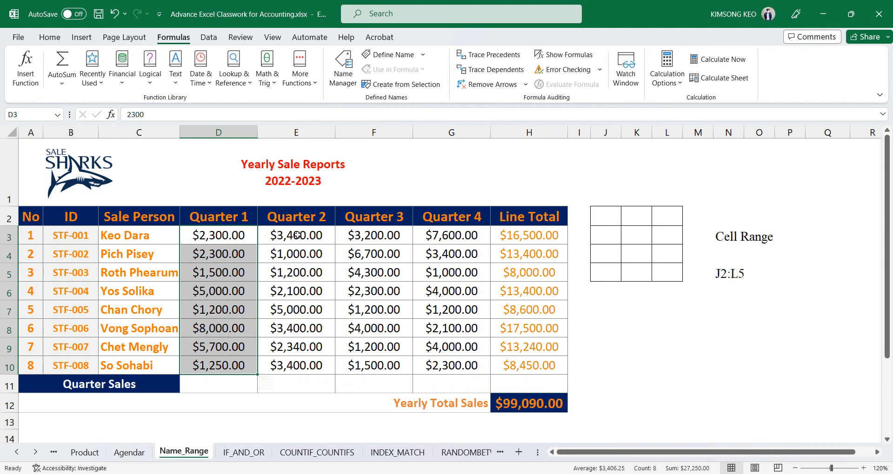
left_click_drag(279, 235, 279, 361)
left_click_drag(389, 240, 379, 363)
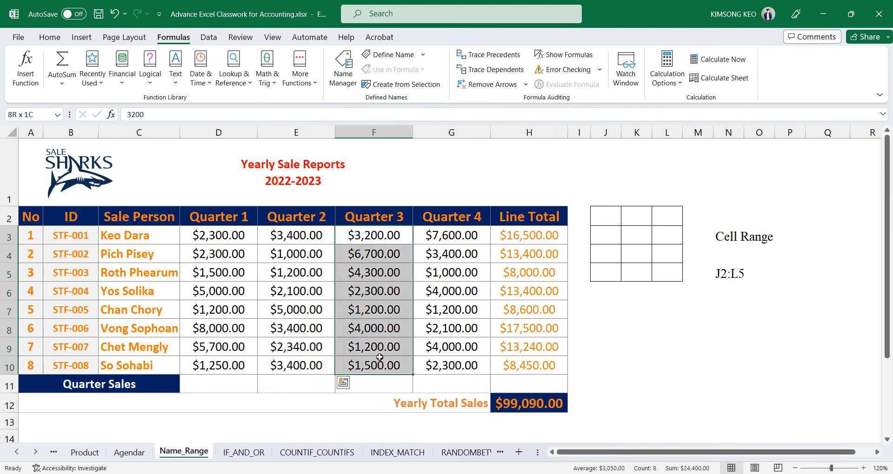
left_click_drag(472, 236, 462, 362)
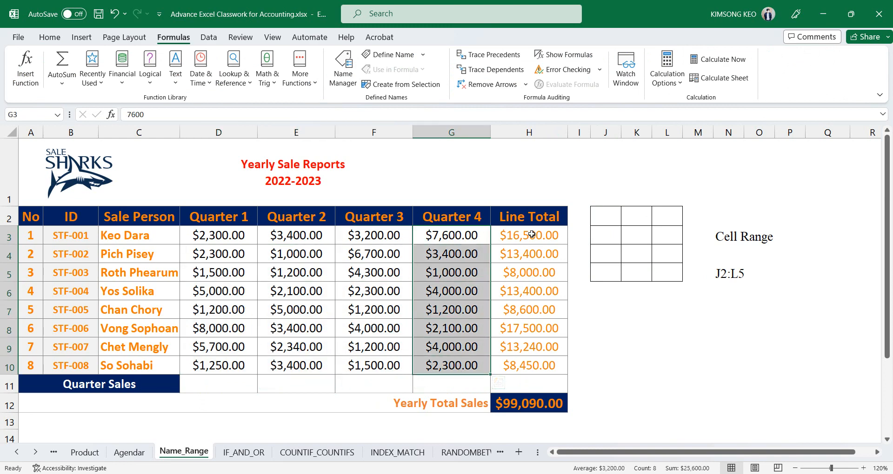
Clear the Line Total values in H3:H10 and the Yearly Total Sales formula in H12
left_click_drag(531, 234, 531, 374)
key("Delete")
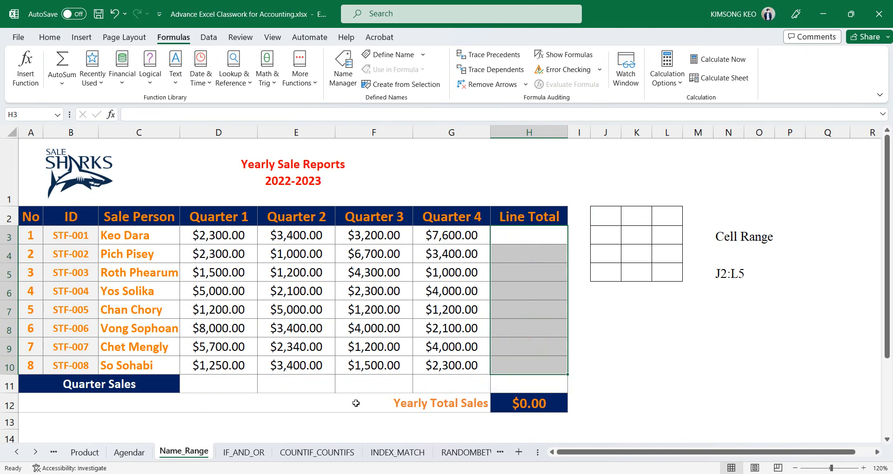
left_click(243, 386)
left_click(516, 403)
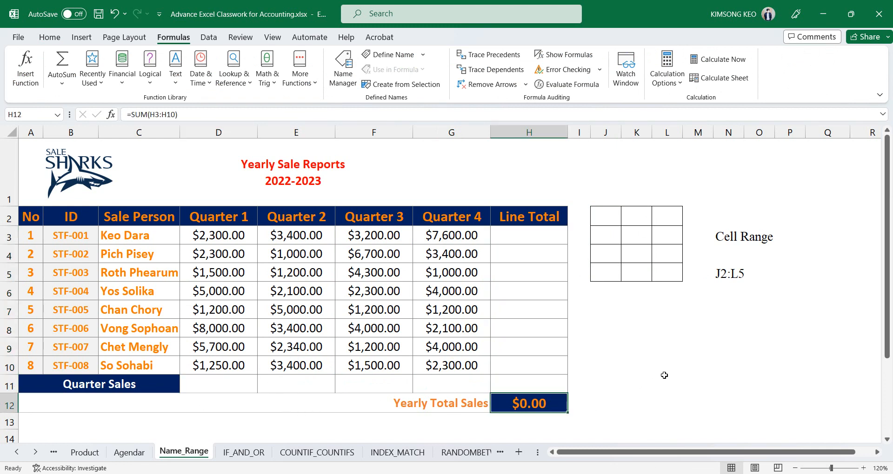
key("Delete")
left_click(199, 381)
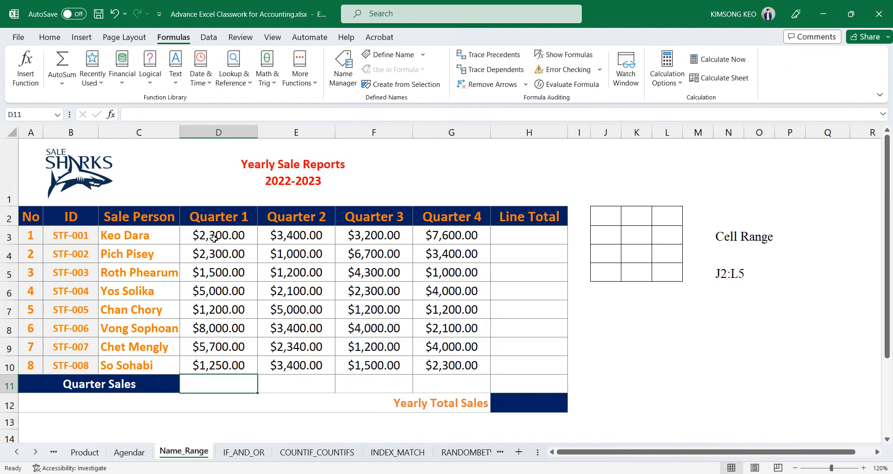
left_click_drag(214, 238, 215, 357)
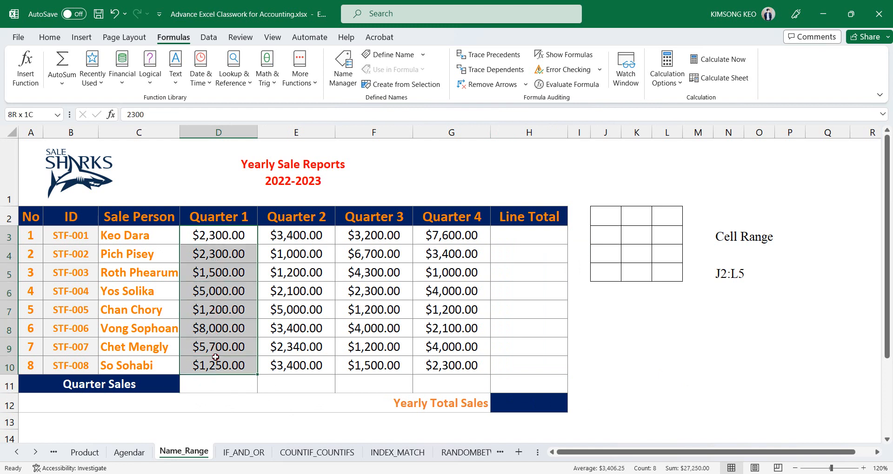
left_click(216, 386)
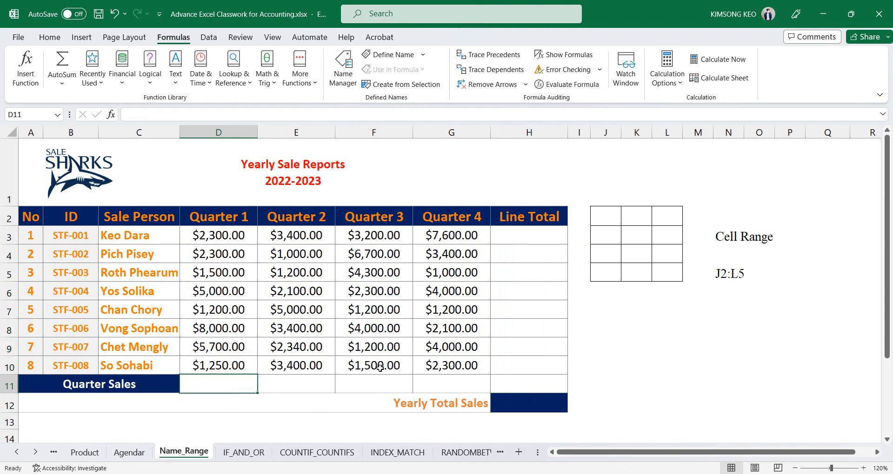
Total Quarter 1 in cell D11 with =SUM(D3:D10) and fill the formula across to G11
type("=")
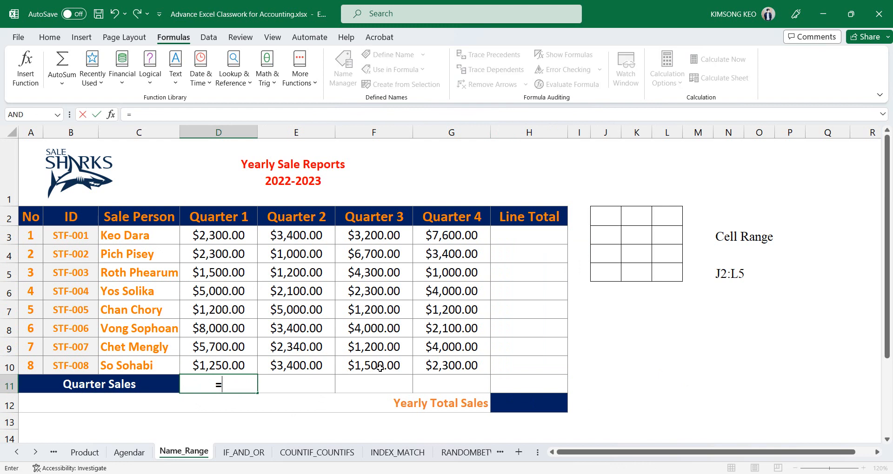
type("s")
key("BackSpace")
type("sum")
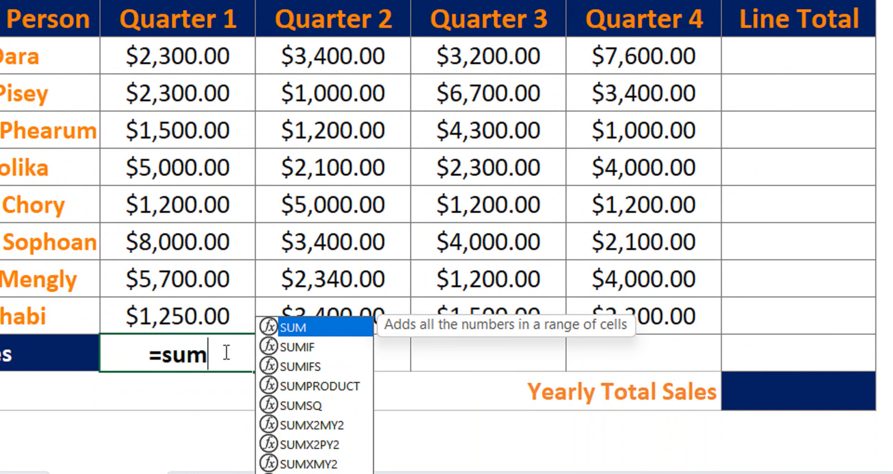
key("Tab")
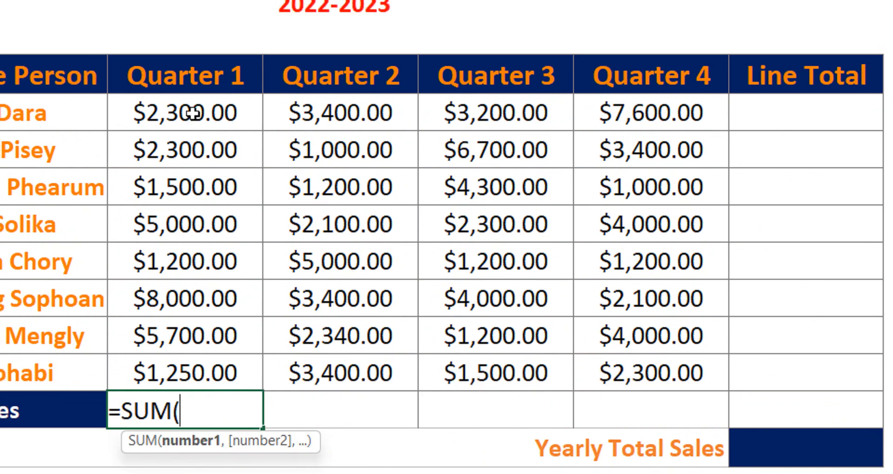
left_click(186, 54)
left_click_drag(191, 118, 197, 357)
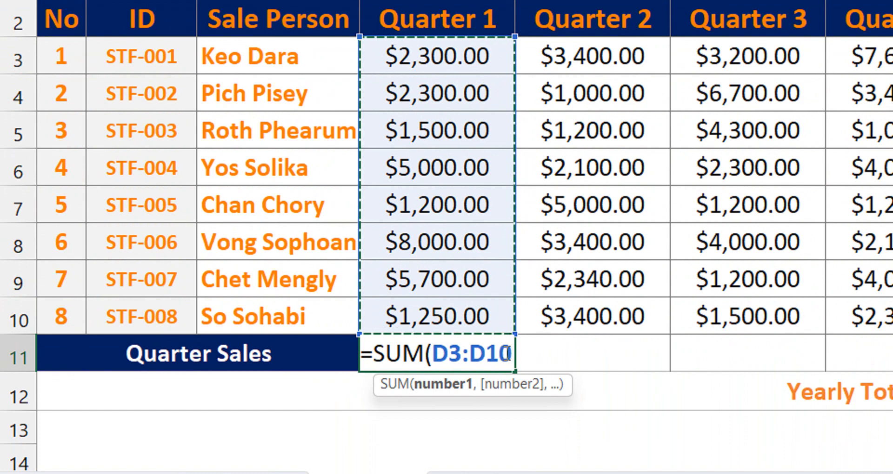
key("Return")
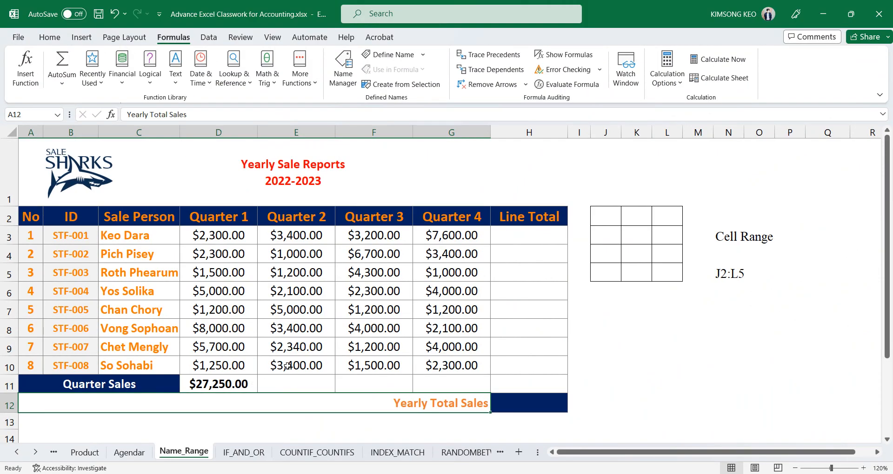
left_click(233, 388)
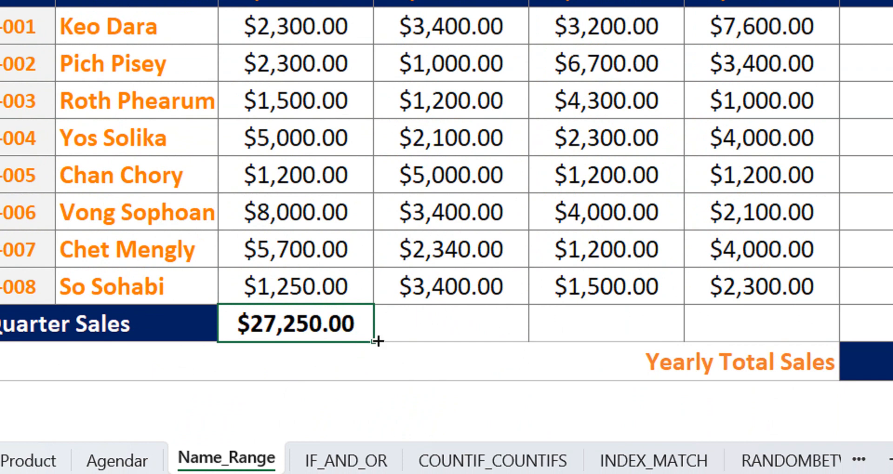
left_click_drag(374, 341, 697, 334)
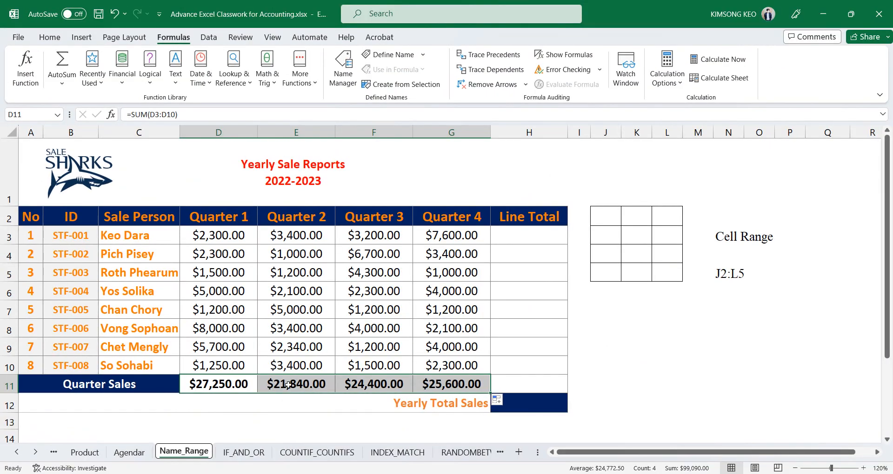
Compare the SUM formulas in D11:G11 with the quarter value ranges they add up, such as D3:D10 and E3:E10
left_click(288, 385)
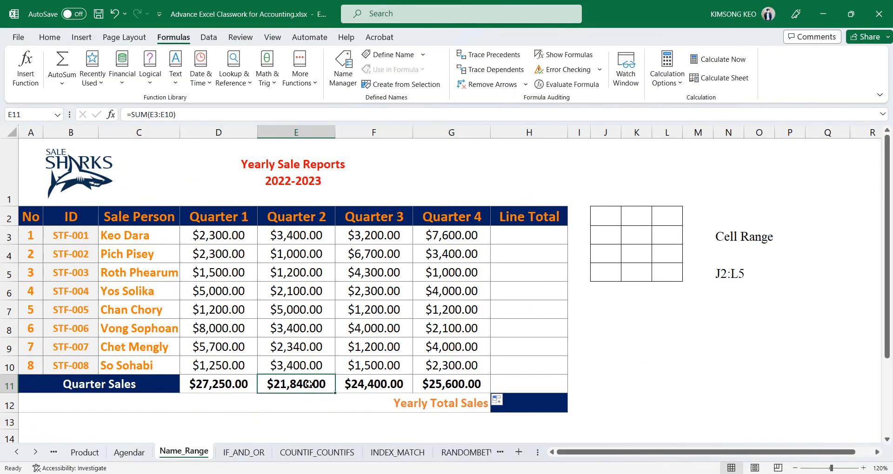
double_click(230, 385)
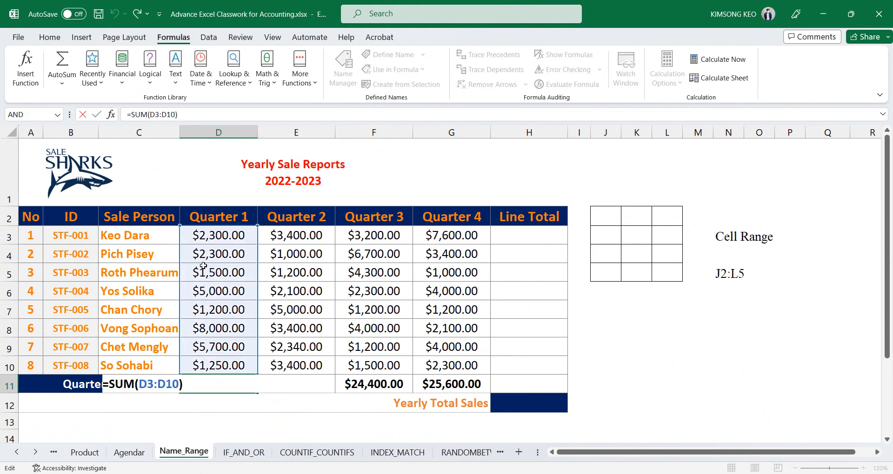
key("Return")
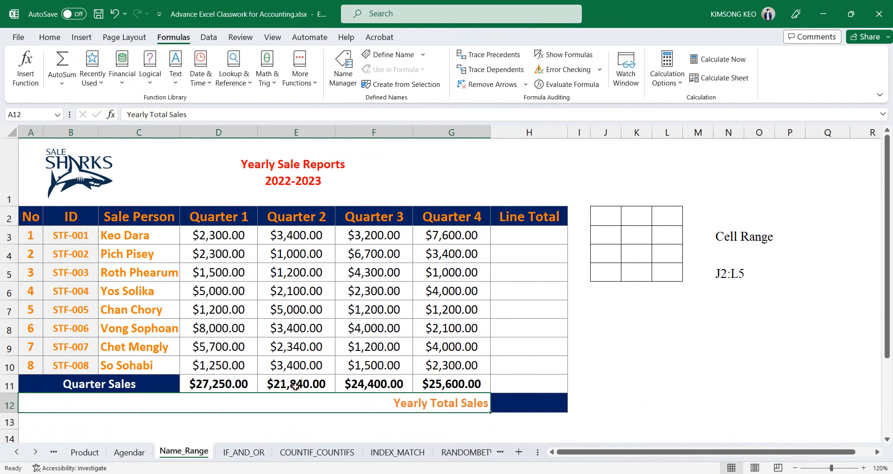
double_click(295, 386)
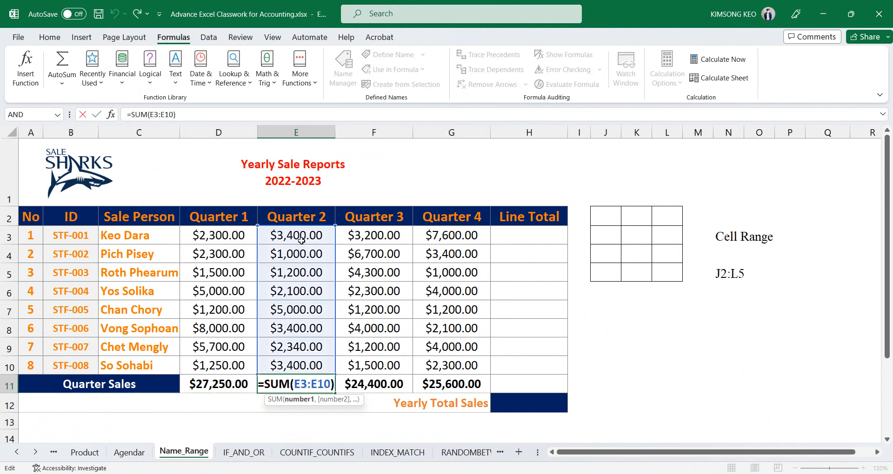
key("Return")
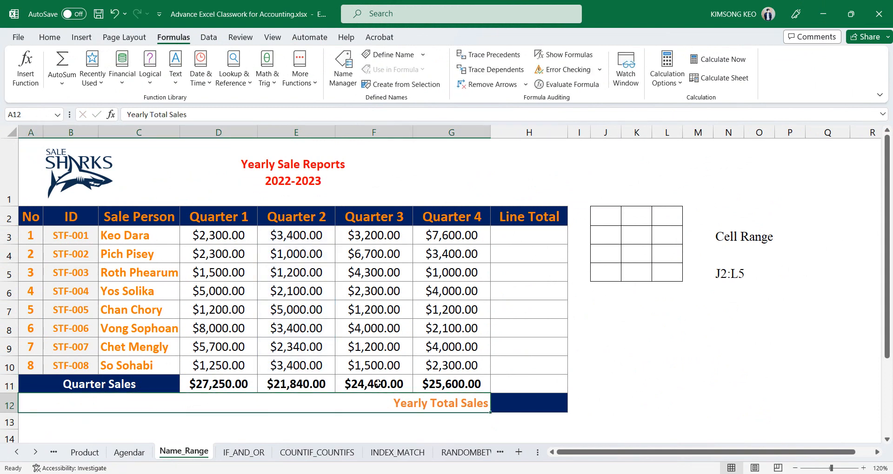
left_click(367, 386)
left_click(451, 384)
left_click(357, 389)
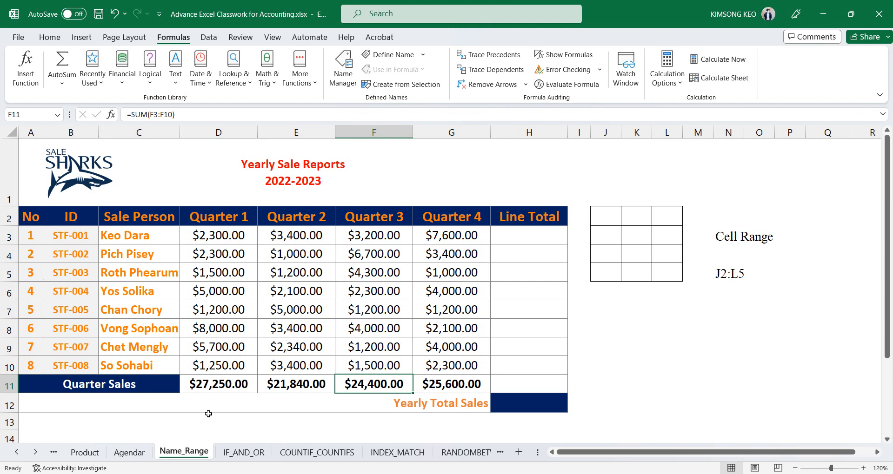
double_click(215, 389)
left_click_drag(188, 383, 107, 383)
left_click(209, 388)
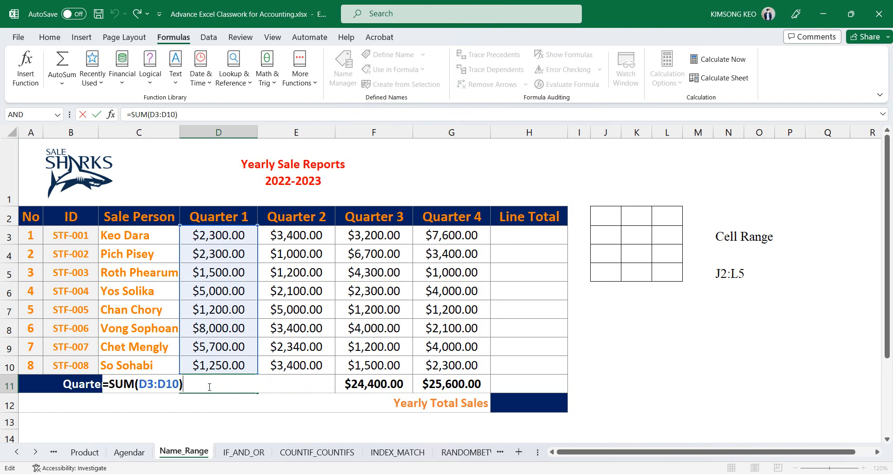
key("Return")
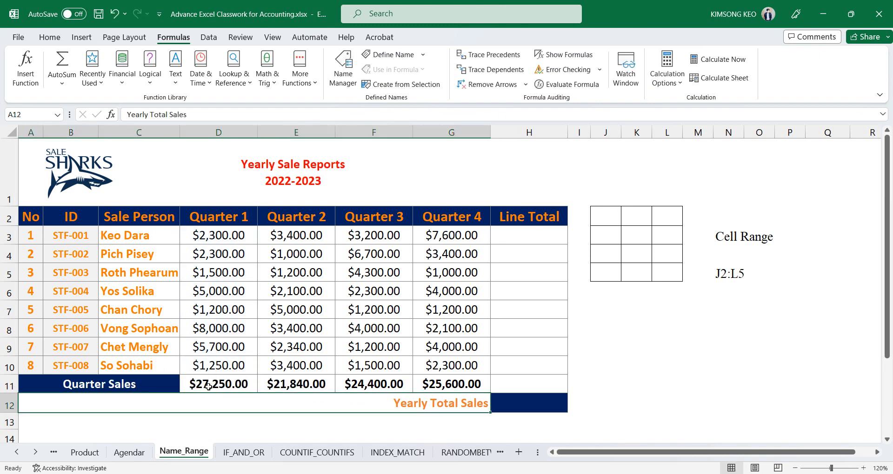
left_click(221, 230)
left_click_drag(222, 229, 237, 361)
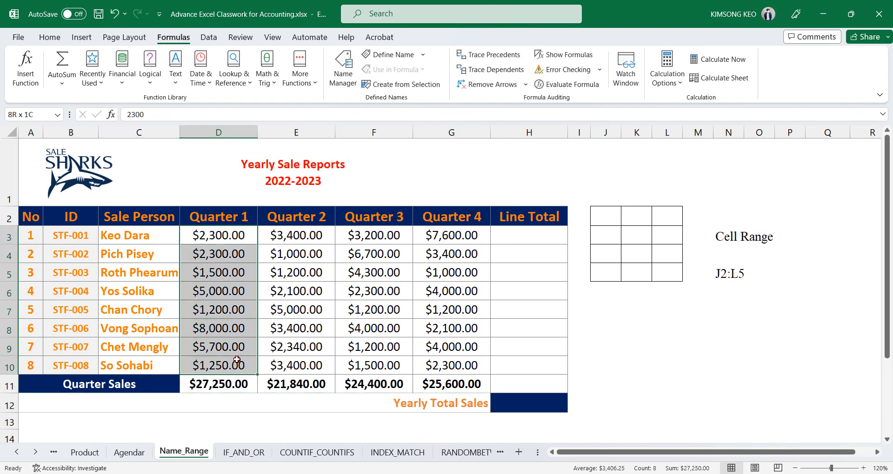
left_click_drag(217, 236, 230, 365)
left_click_drag(296, 234, 303, 366)
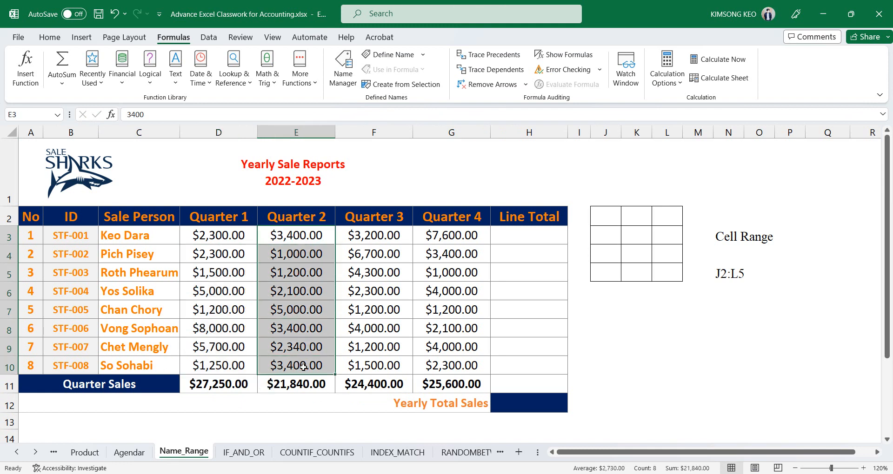
Delete the SUM formulas from the Quarter Sales row, cells D11:G11
left_click(221, 390)
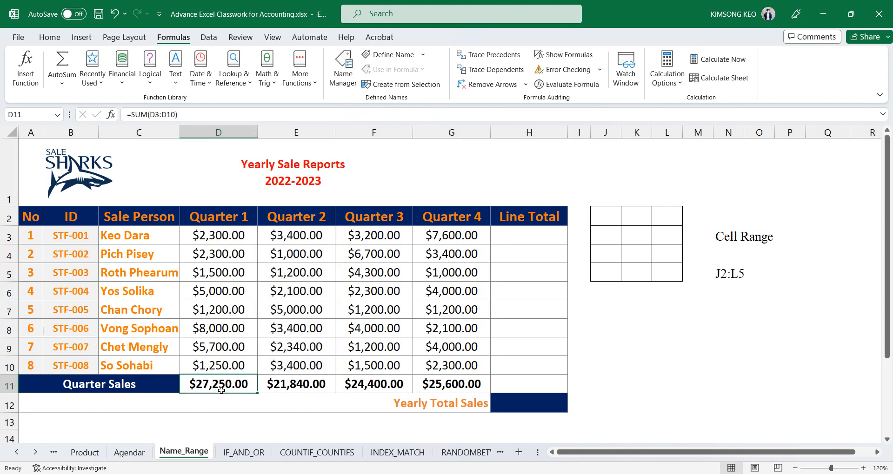
left_click_drag(221, 391, 412, 386)
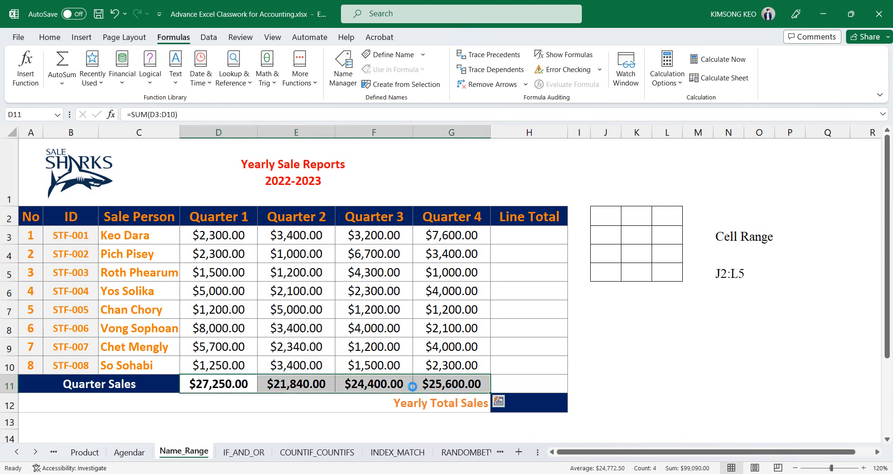
key("Delete")
left_click(199, 387)
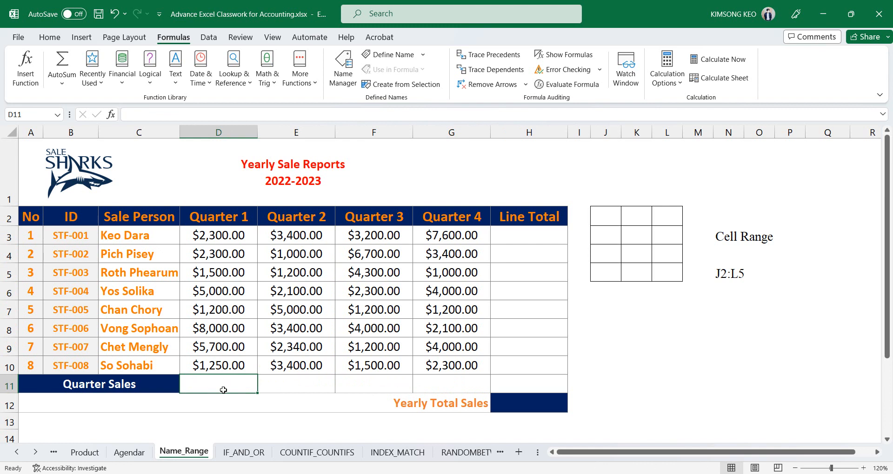
Examine which cells hold the Quarter 1 and Quarter 2 sales values, D3:D10 and E3:E10
left_click_drag(222, 235, 224, 364)
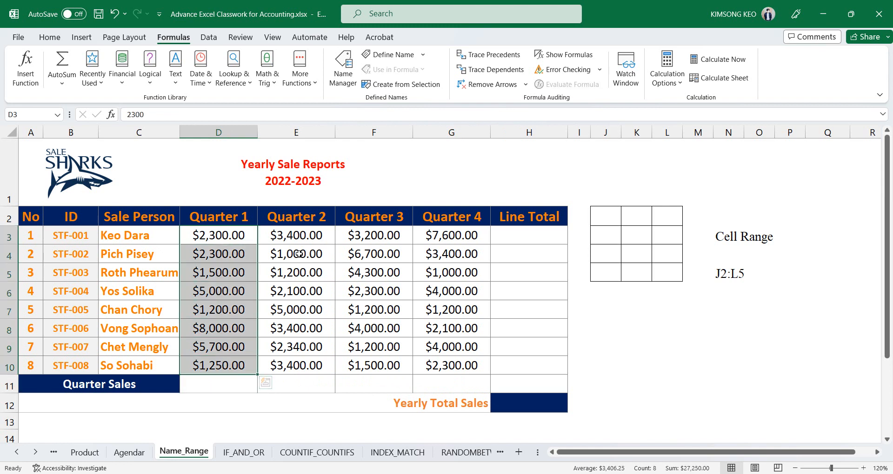
left_click_drag(296, 236, 297, 367)
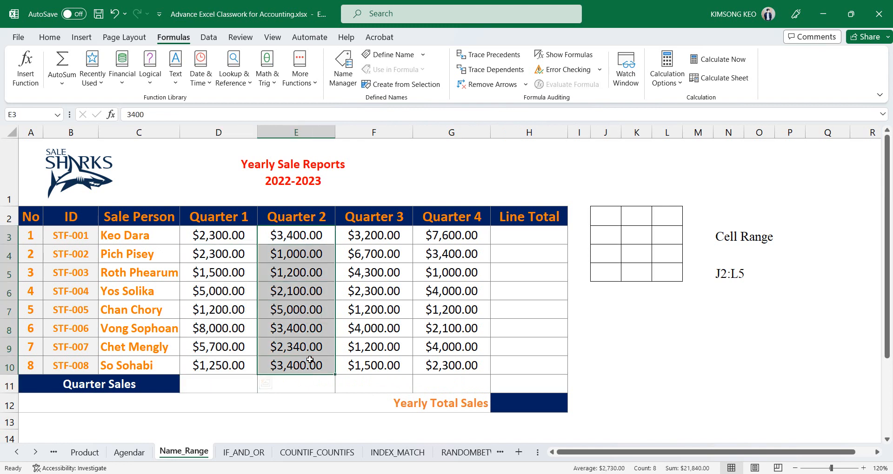
left_click(208, 373)
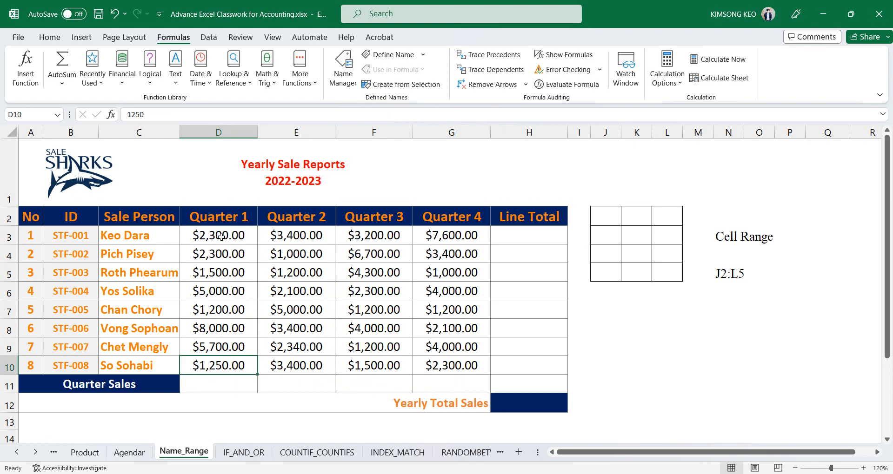
left_click_drag(227, 240, 224, 421)
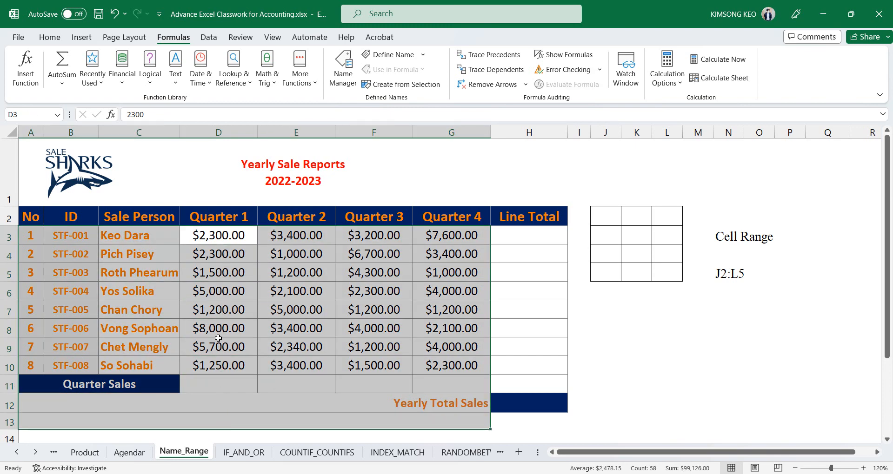
left_click(222, 236)
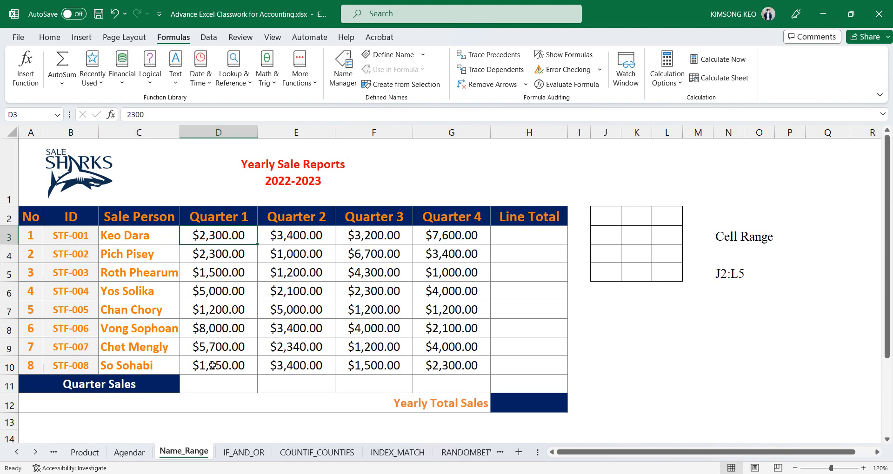
left_click_drag(216, 238, 218, 362)
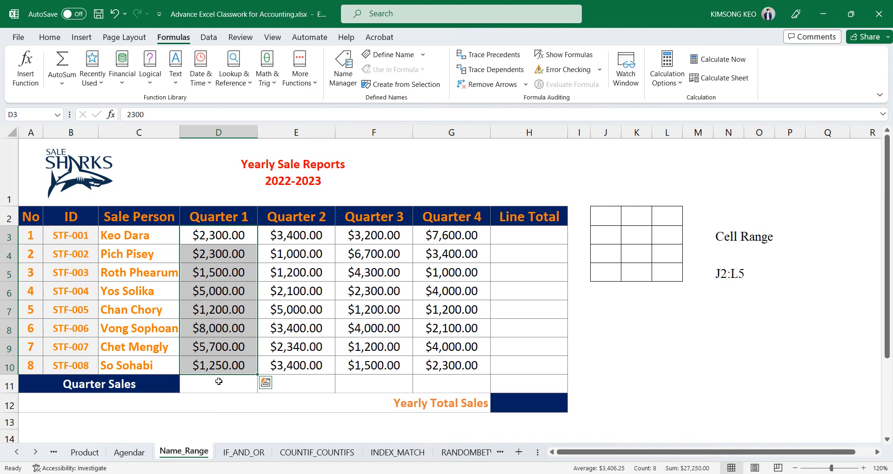
Name the Quarter 1 sales range D3:D10 "quarter1"
left_click_drag(218, 235, 227, 363)
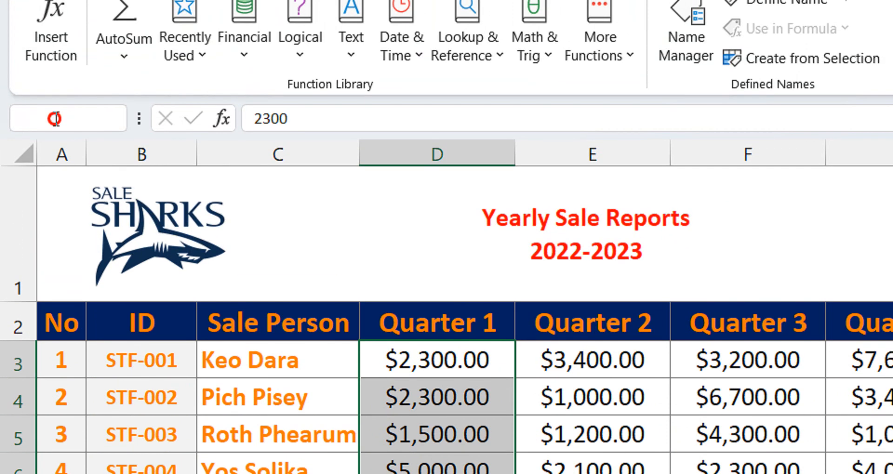
left_click(51, 118)
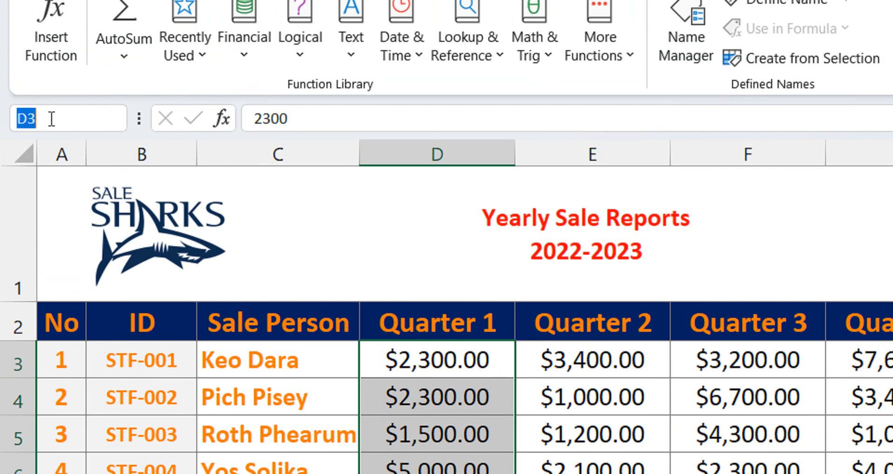
type("quarter")
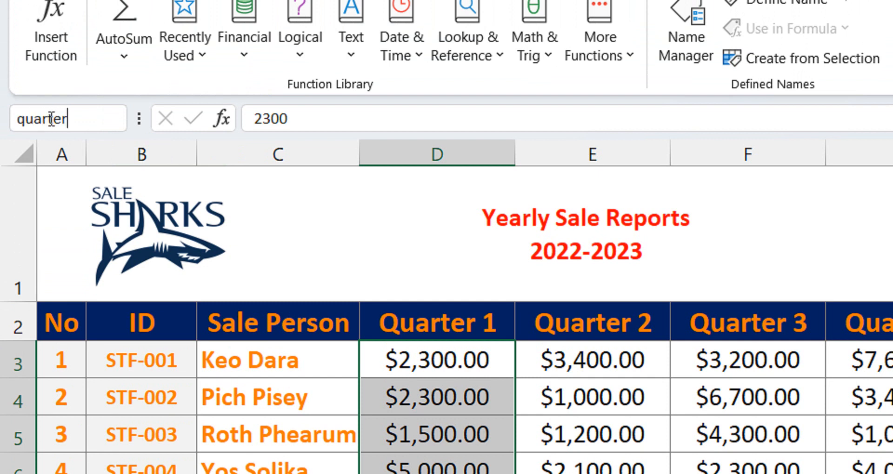
type("1")
key("Return")
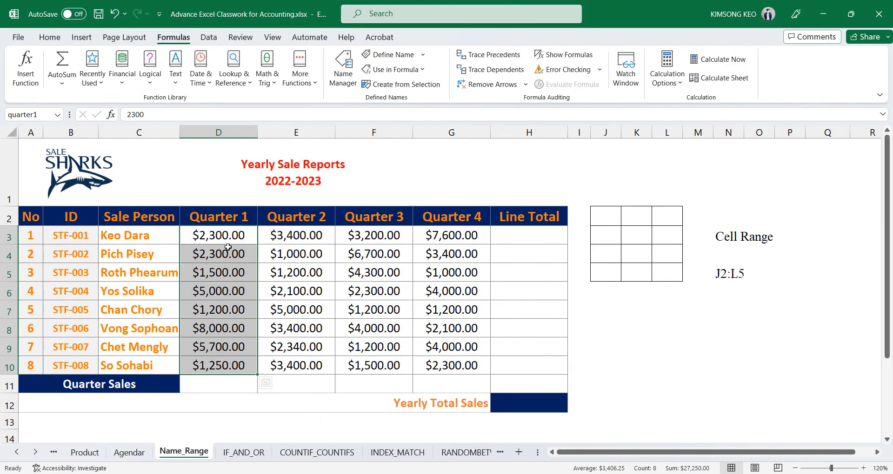
left_click_drag(432, 334, 462, 473)
Name the Quarter 2 sales range E3:E10 "quarter2"
left_click_drag(297, 234, 311, 360)
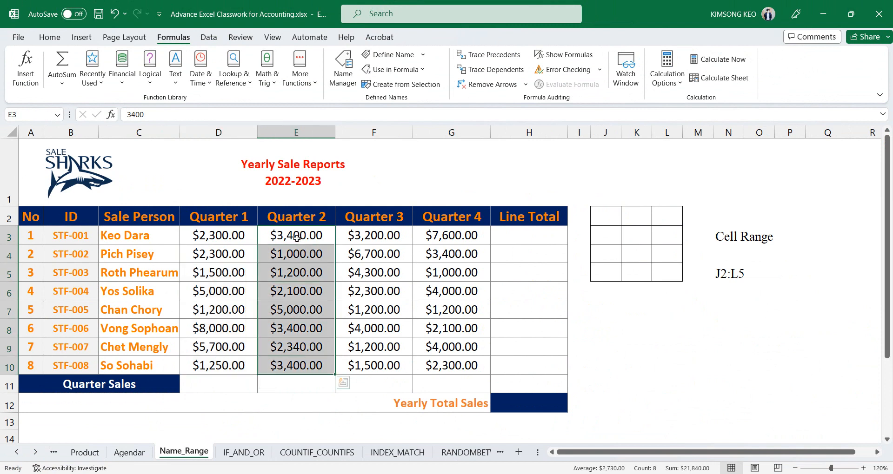
left_click(28, 114)
type("qua")
type("rter2")
key("Return")
Name the Quarter 3 sales range F3:F10 "quarter3"
left_click_drag(370, 235, 387, 367)
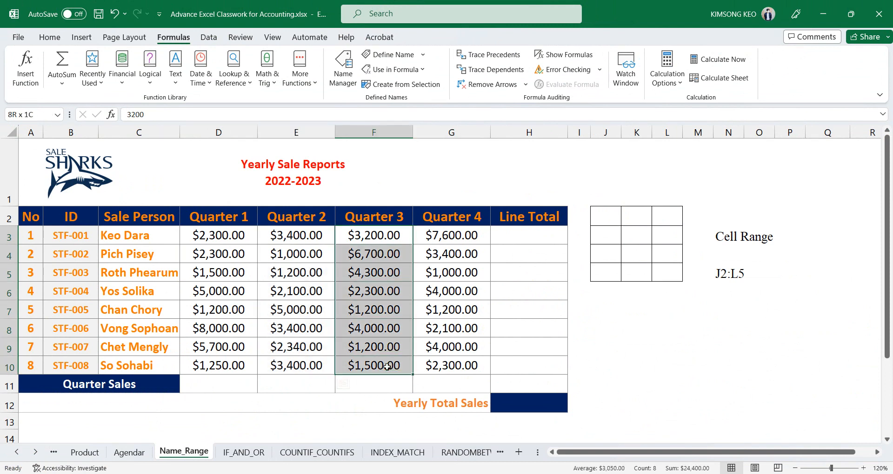
left_click(21, 114)
type("quarter3")
Name the Quarter 4 sales range G3:G10 "quarter4"
left_click_drag(441, 238, 456, 361)
left_click(24, 115)
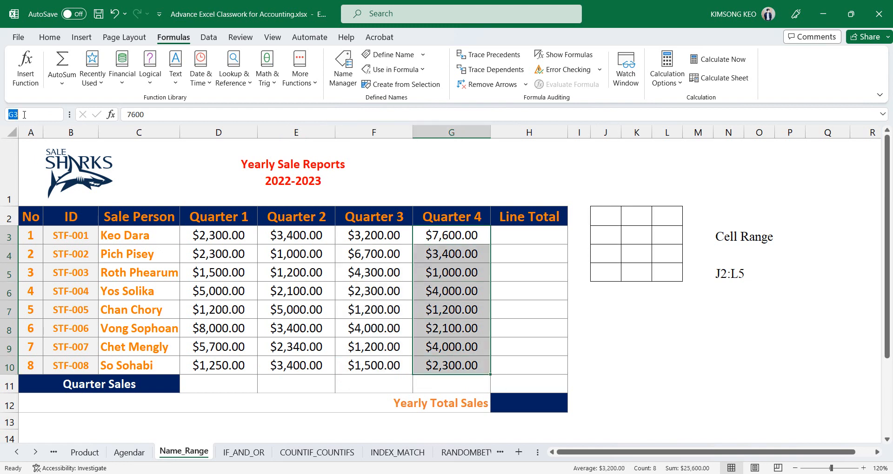
type("quarter4")
key("Return")
Left-align the Quarter Sales cells D11:G11
left_click(226, 382)
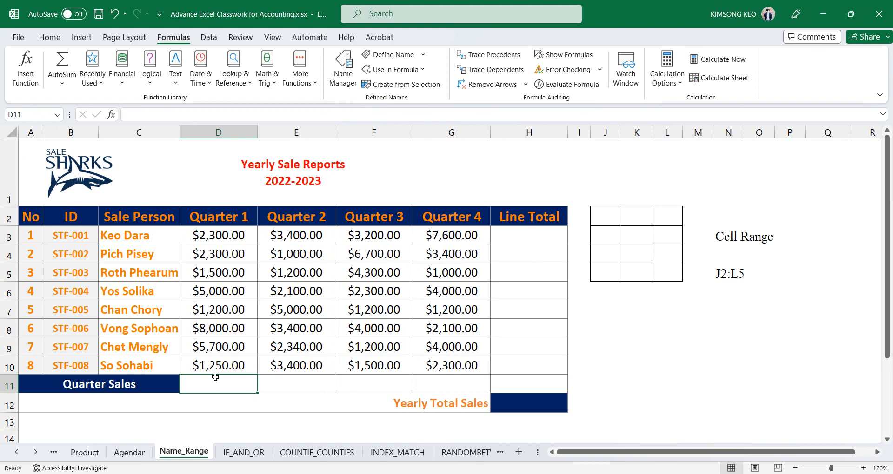
left_click(50, 37)
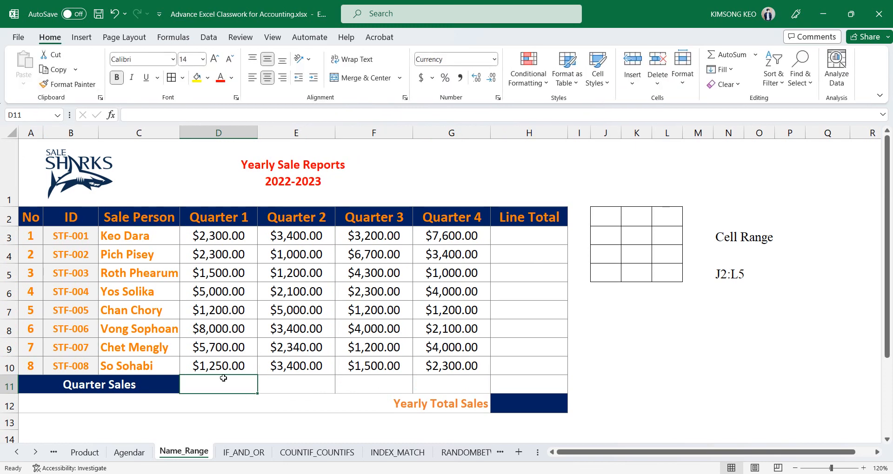
left_click_drag(224, 378, 471, 384)
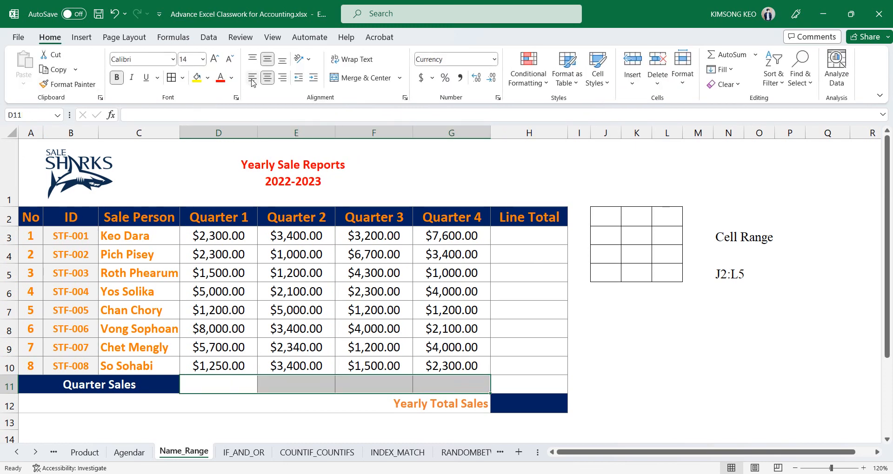
left_click(252, 79)
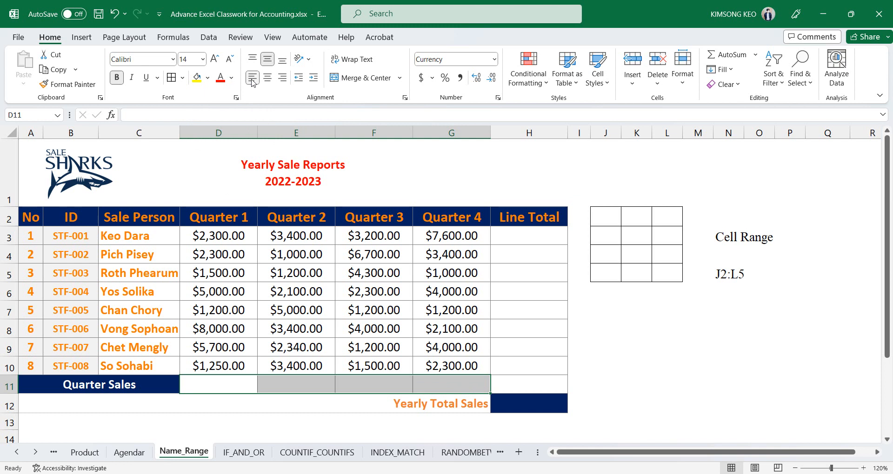
Total the Quarter 1 sales in D11 with the named-range formula =SUM(quarter1)
left_click(229, 388)
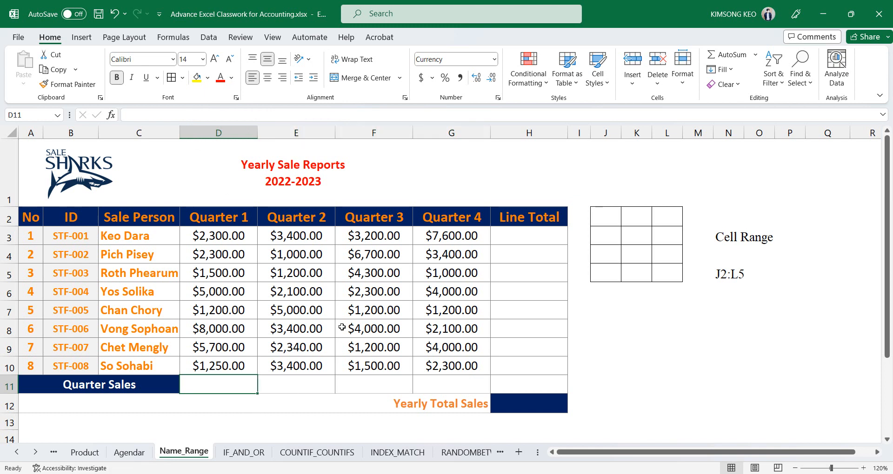
type("=")
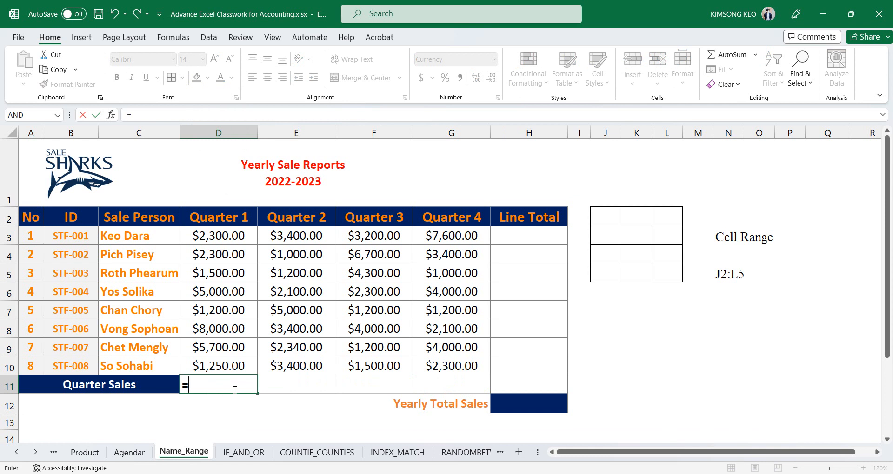
type("sum")
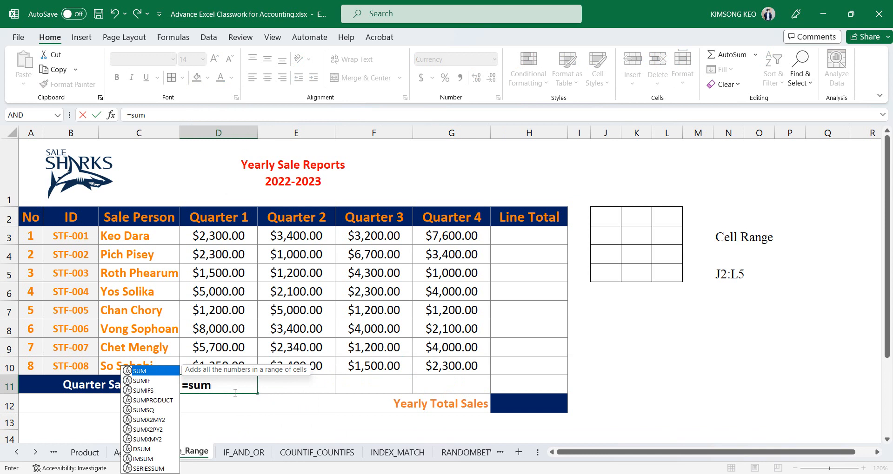
key("Tab")
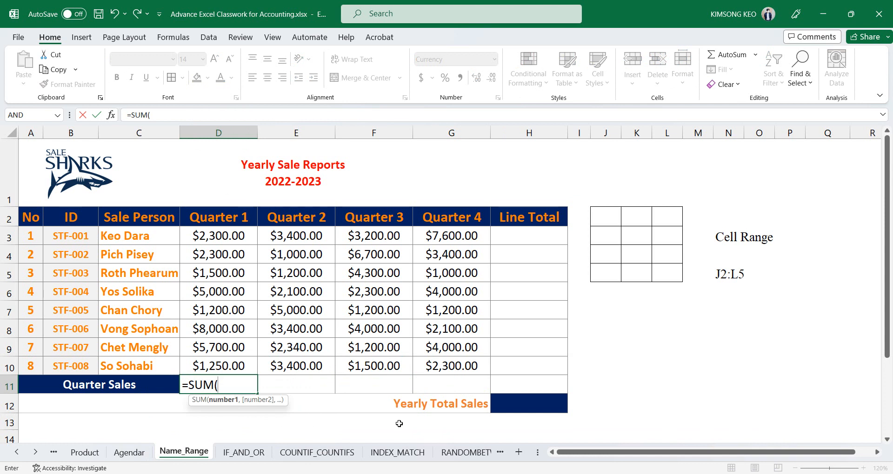
type("qua")
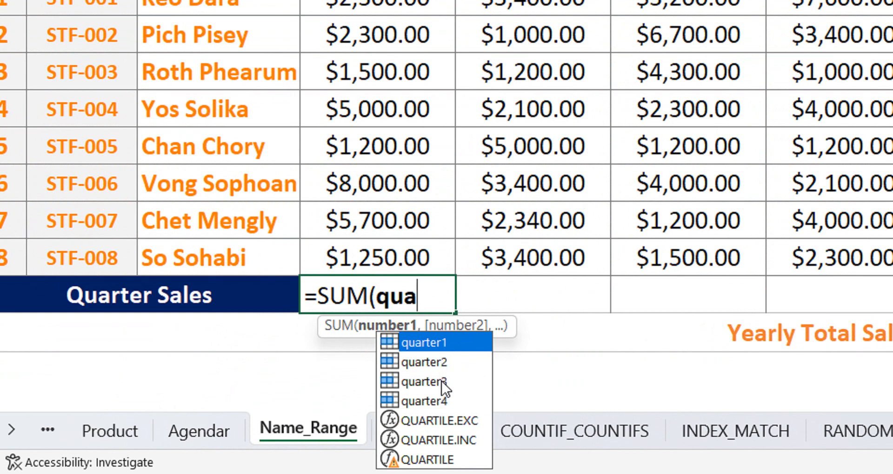
double_click(441, 344)
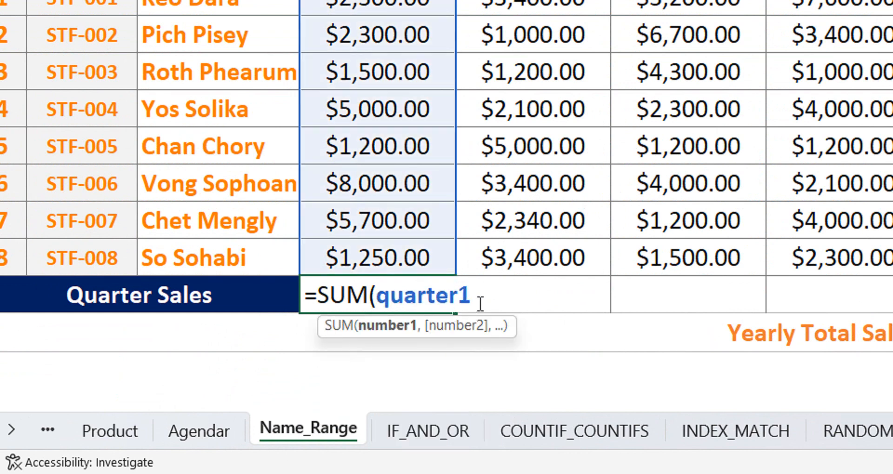
type(")")
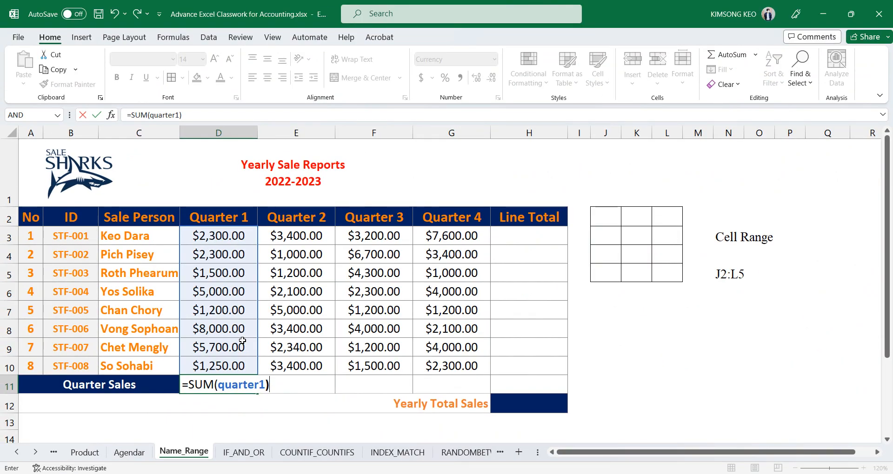
key("Return")
Fill the Quarter 1 total formula from D11 across the Quarter Sales row to G11
left_click(246, 390)
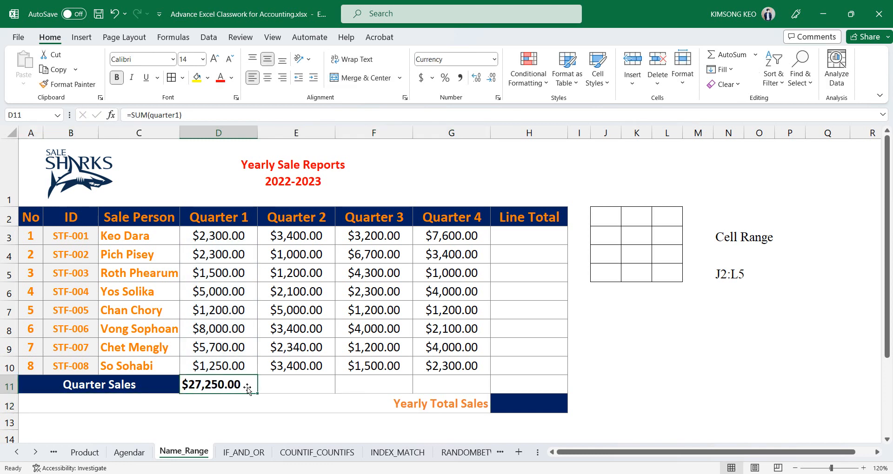
left_click_drag(257, 394, 467, 385)
left_click(299, 392)
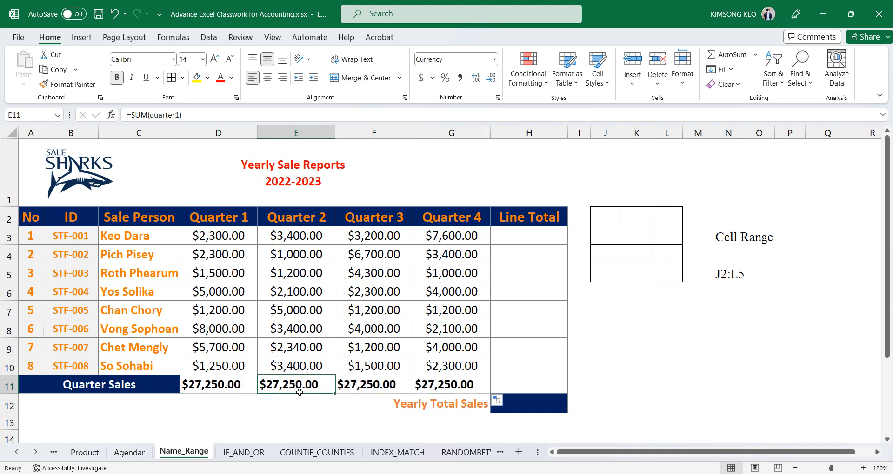
Change the Quarter 2 total formula in E11 to =SUM(quarter2)
double_click(296, 387)
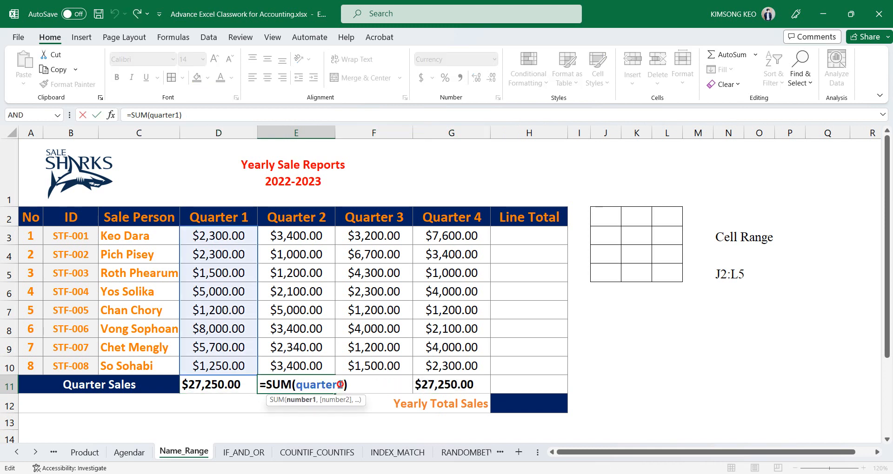
left_click_drag(338, 385, 344, 385)
type("2")
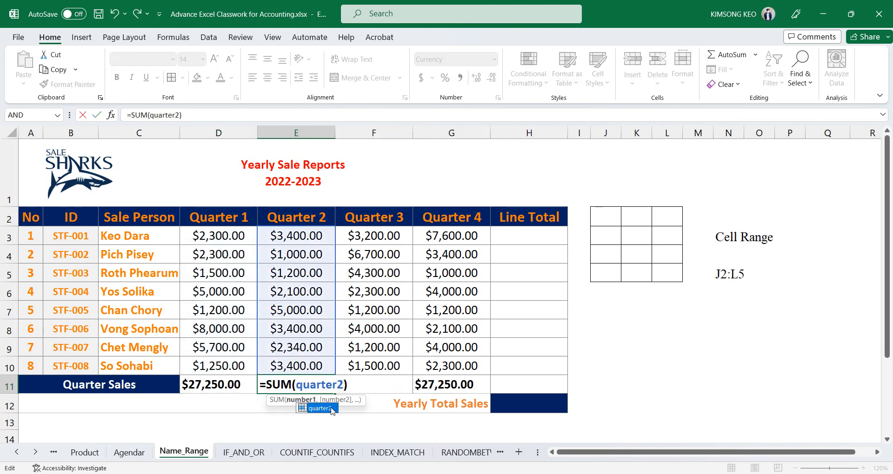
double_click(321, 409)
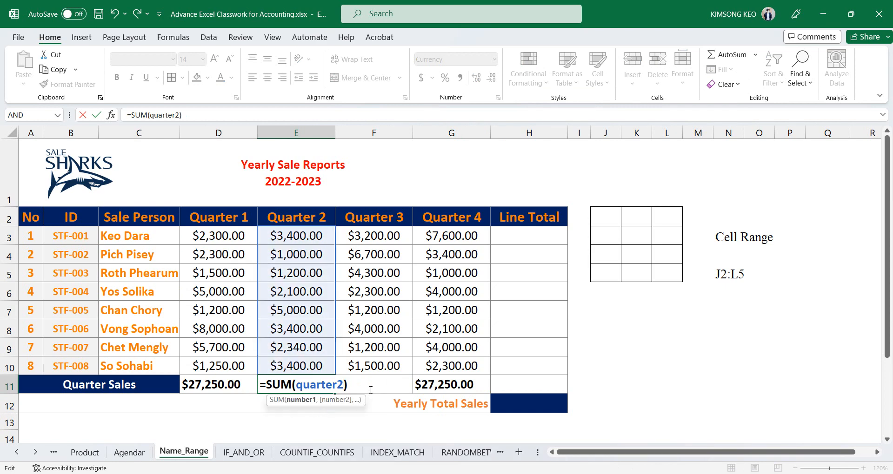
key("Return")
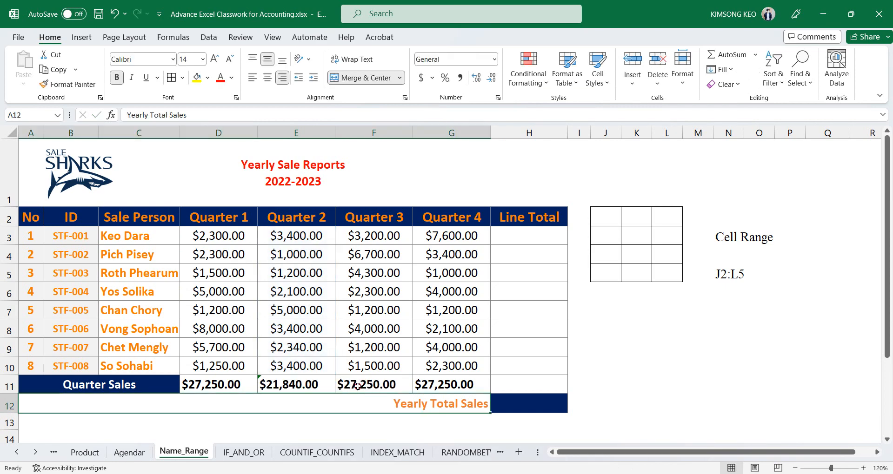
Change the Quarter 3 total formula in F11 to =SUM(quarter3)
double_click(388, 387)
double_click(417, 384)
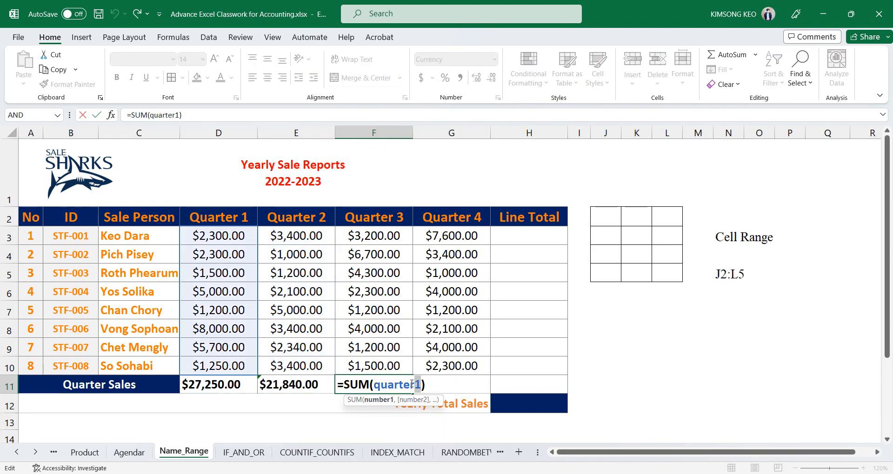
type("3")
key("Return")
Change the Quarter 4 total formula in G11 to =SUM(quarter4)
double_click(456, 389)
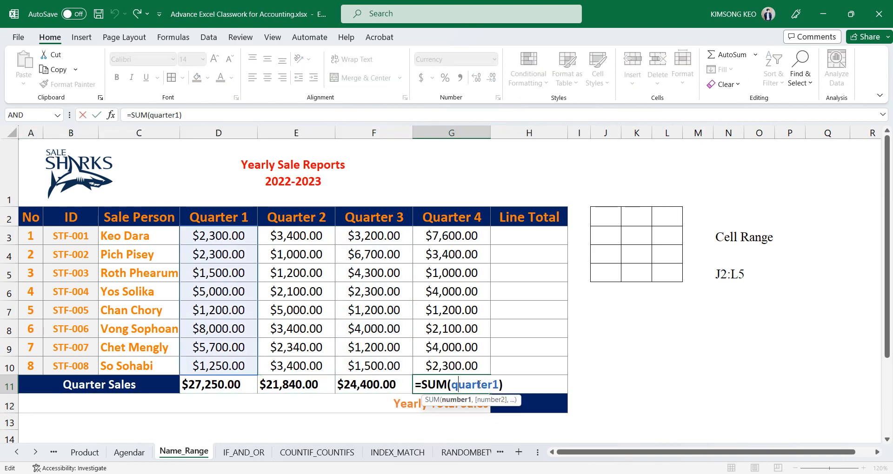
double_click(494, 383)
type("3")
key("BackSpace")
type("4")
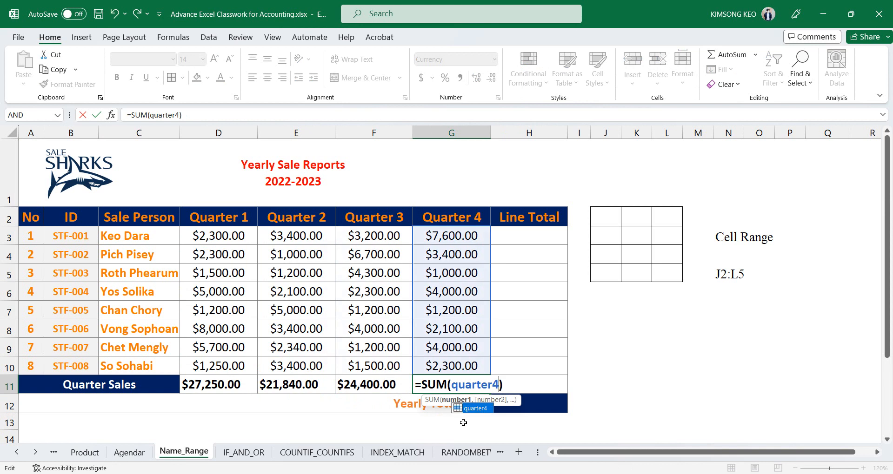
key("Return")
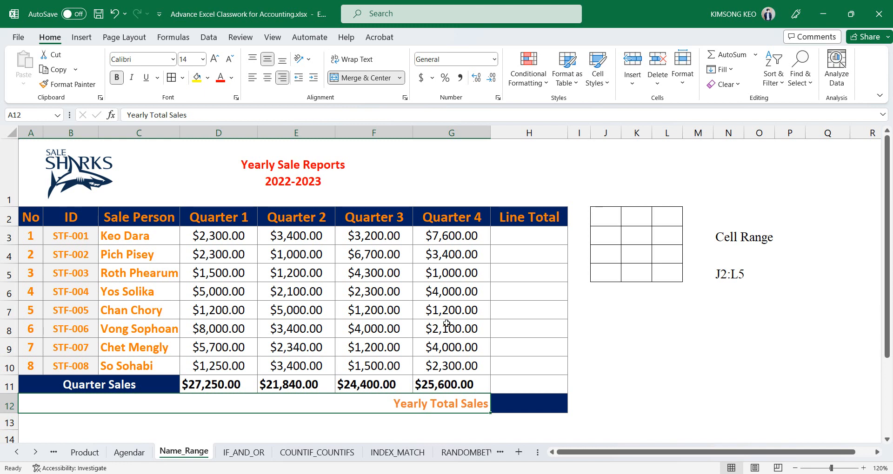
left_click_drag(212, 236, 220, 364)
left_click_drag(279, 235, 288, 364)
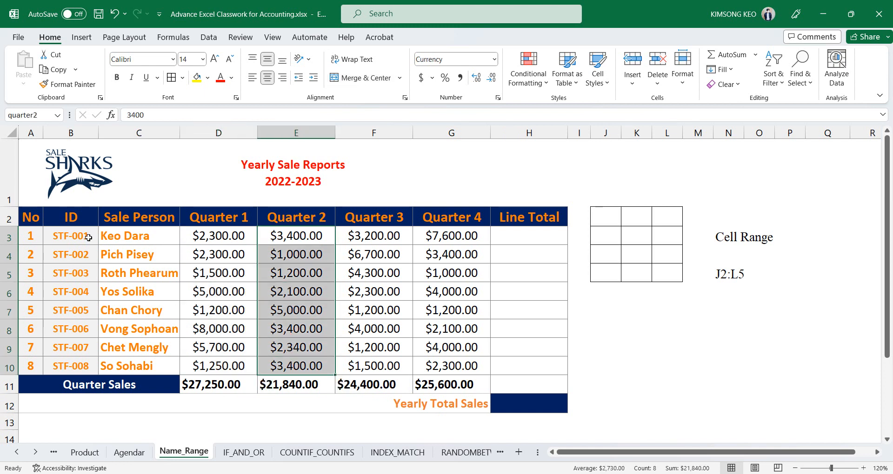
left_click_drag(89, 238, 522, 235)
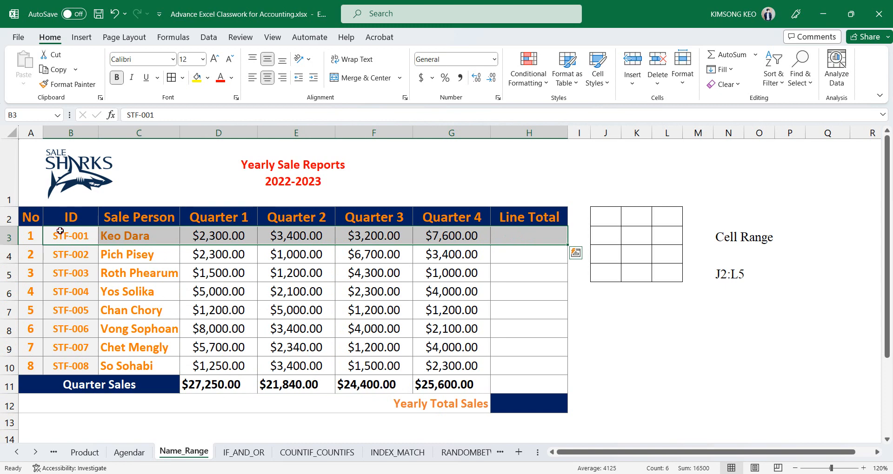
left_click_drag(60, 231, 487, 370)
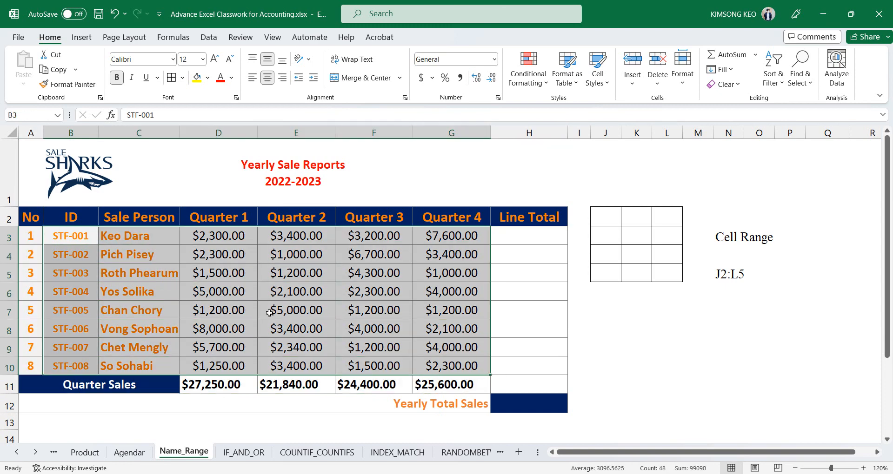
left_click(159, 272)
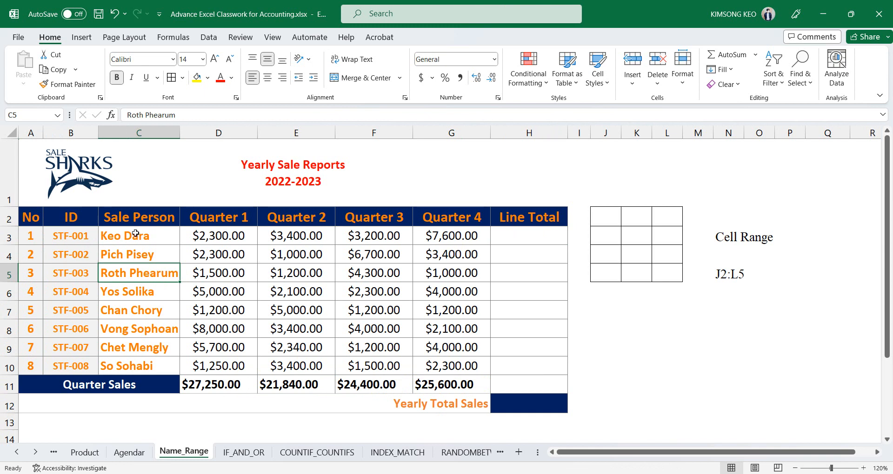
Name the Sale Person range C3:C10 "staff_names"
left_click_drag(136, 233, 153, 366)
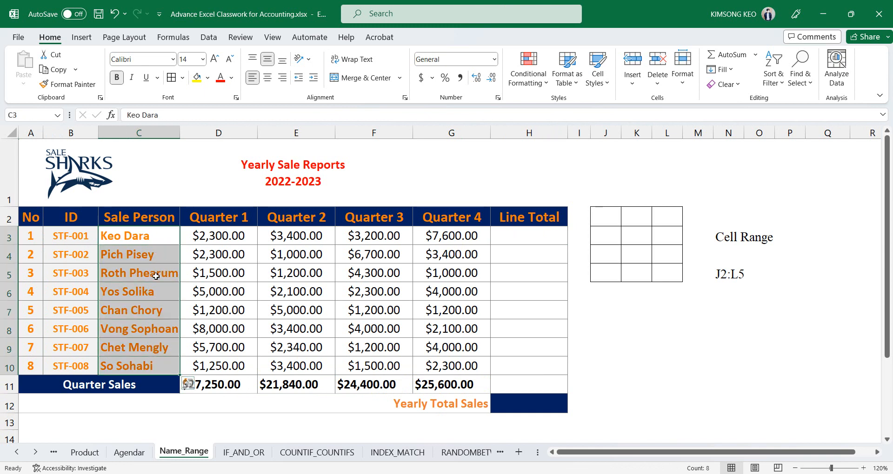
left_click(30, 114)
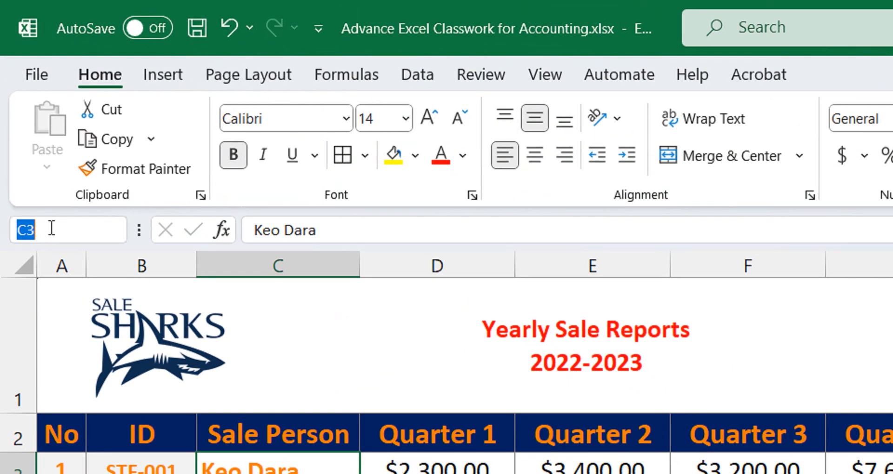
type("staff")
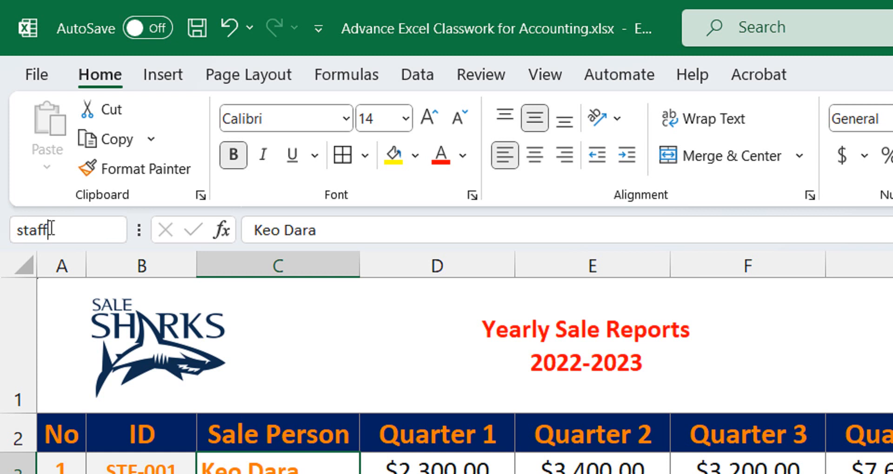
type("_names")
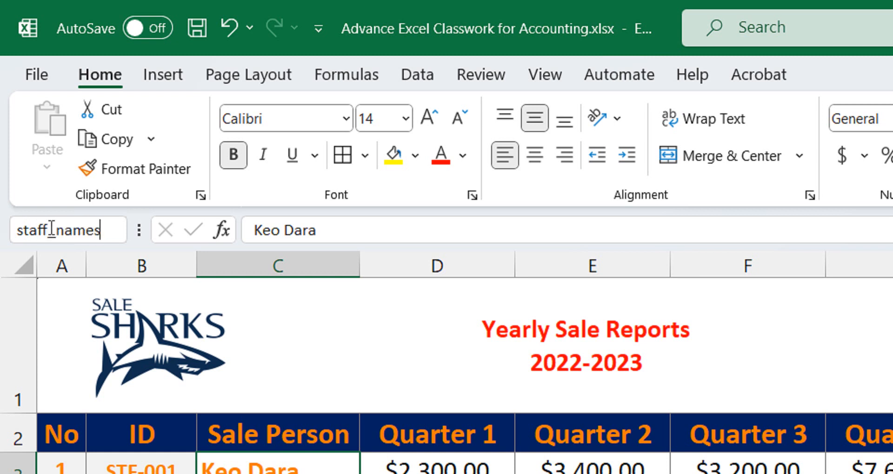
key("Return")
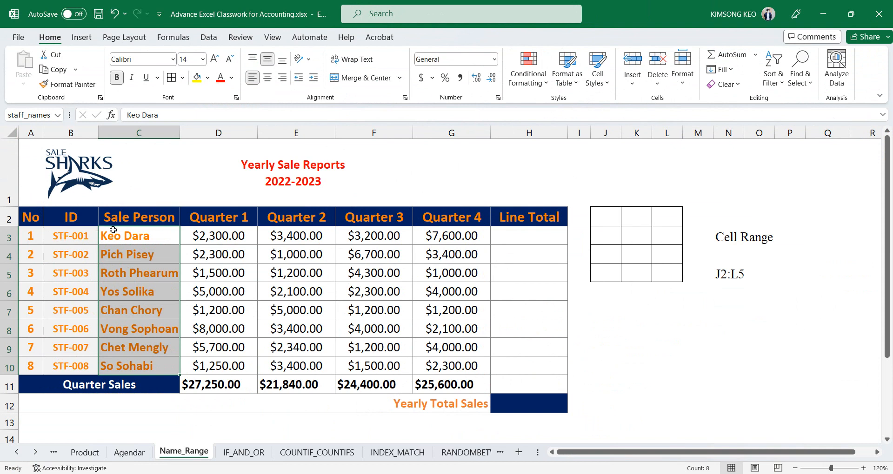
left_click(255, 473)
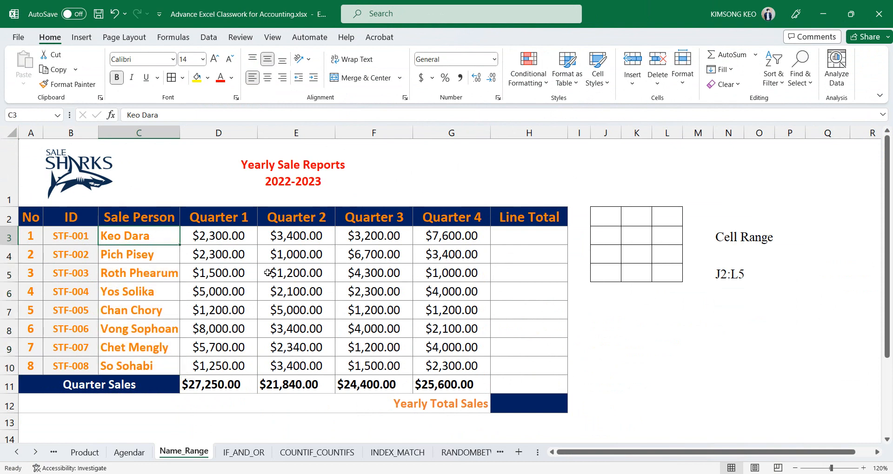
left_click_drag(134, 238, 129, 365)
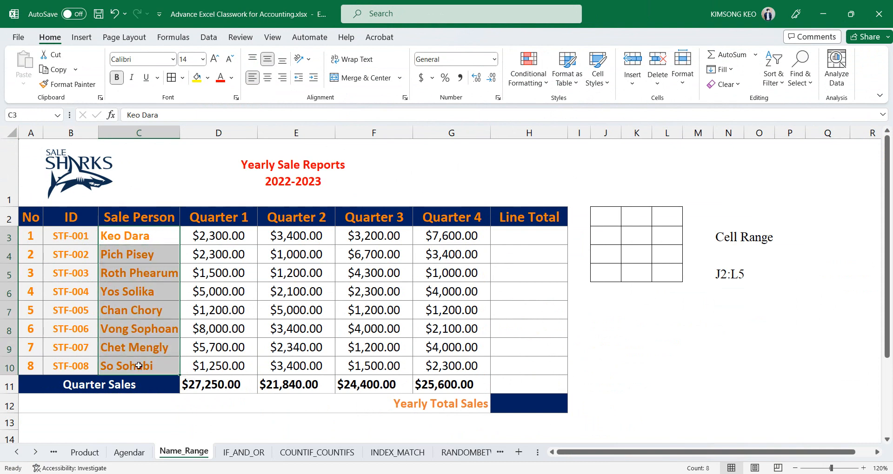
Name the ID range B3:B10 "staff_ids" and reselect the Sale Person range C3:C10 to check its name
left_click(73, 238)
left_click_drag(73, 237, 75, 365)
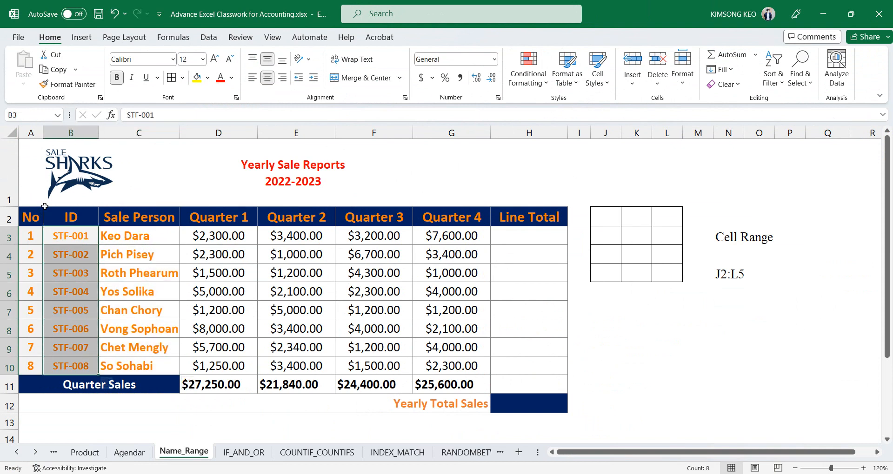
left_click(31, 119)
type("staff_ids")
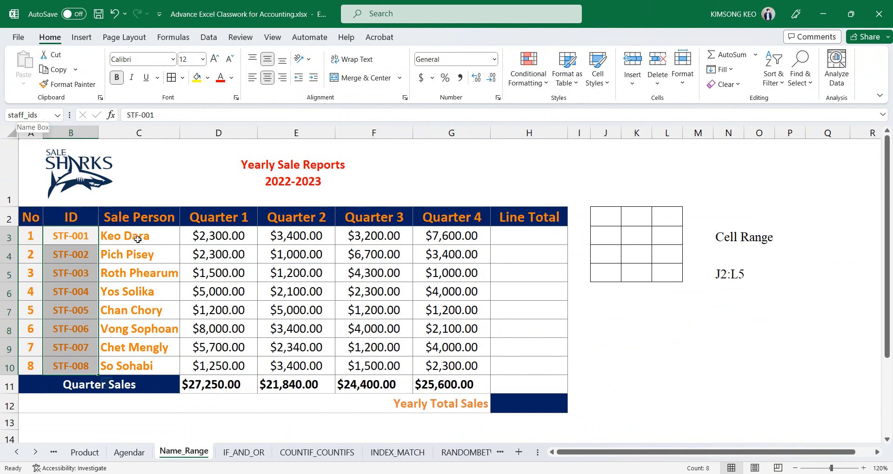
left_click_drag(138, 238, 145, 365)
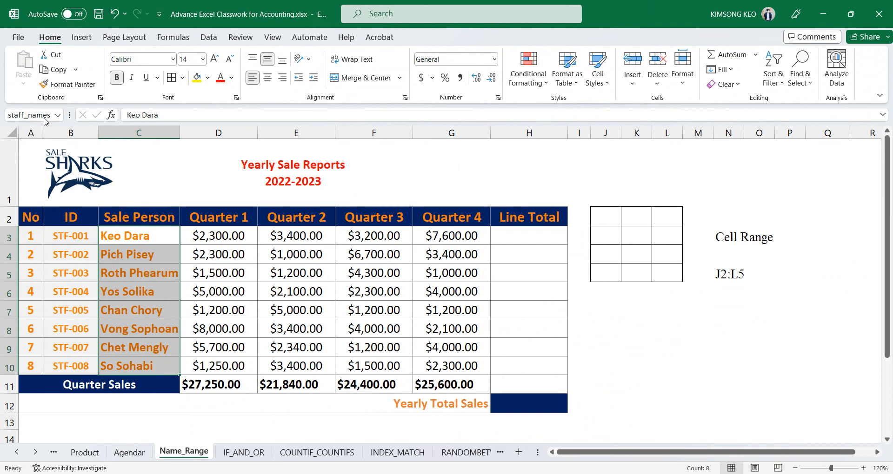
Check the name of the Quarter 1 range D3:D10 and review the quarterly sales in D3:G3 and D4:G4
left_click_drag(208, 237, 217, 362)
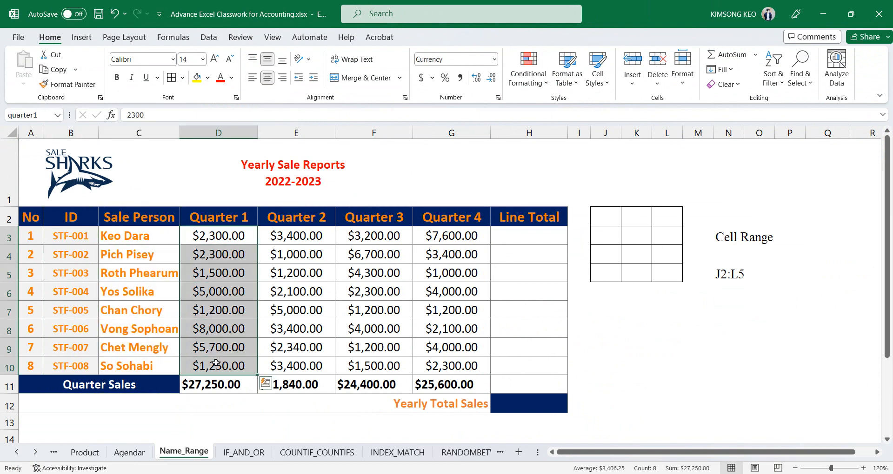
left_click(516, 237)
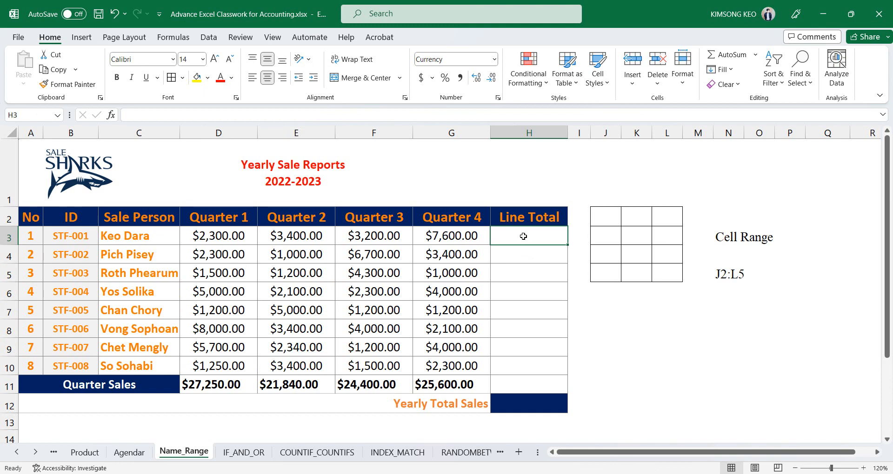
left_click_drag(192, 237, 461, 237)
left_click(86, 237)
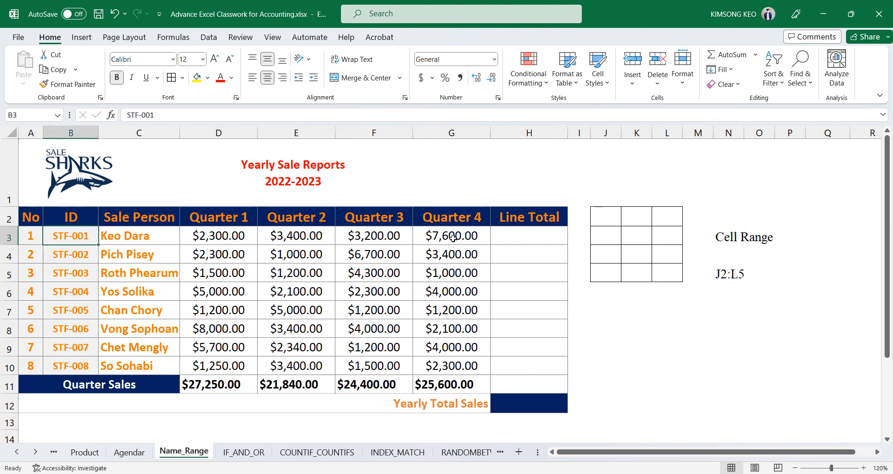
left_click(514, 235)
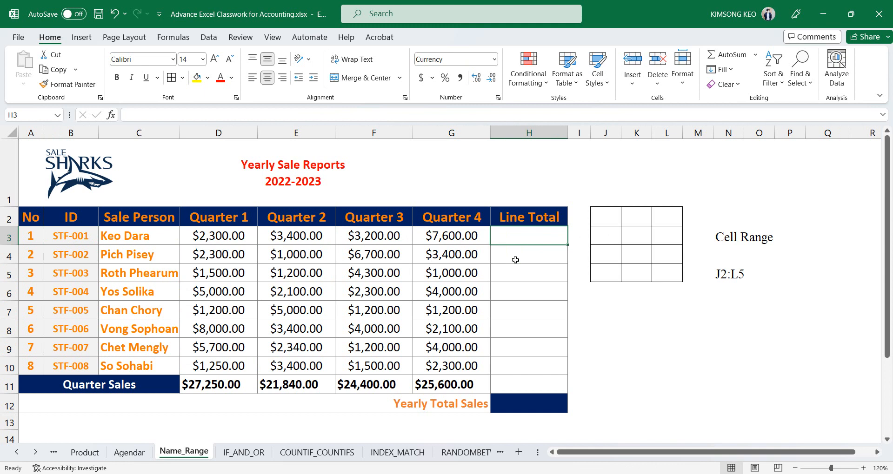
left_click_drag(207, 235, 446, 236)
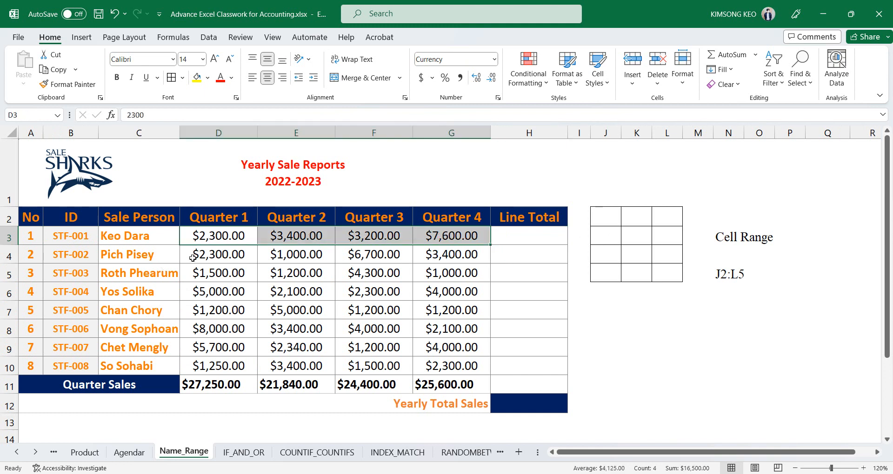
left_click_drag(192, 254, 447, 255)
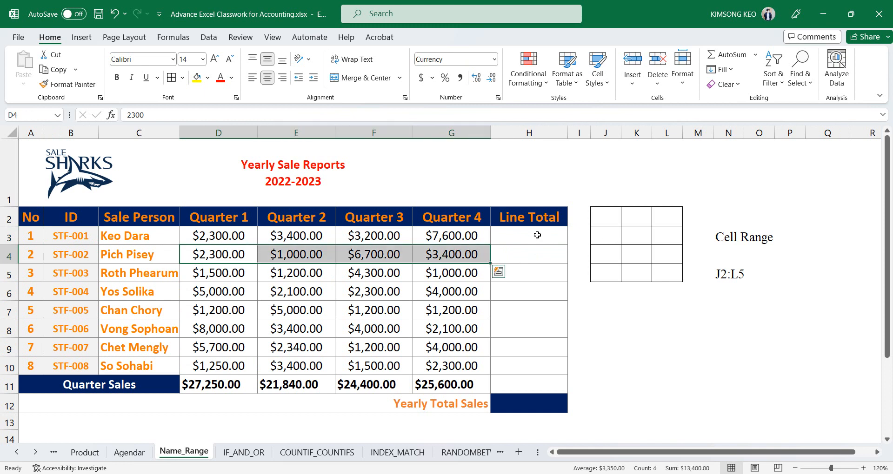
Calculate the first Line Total in H3 with the formula =SUM(D3:G3)
left_click(537, 235)
type("=")
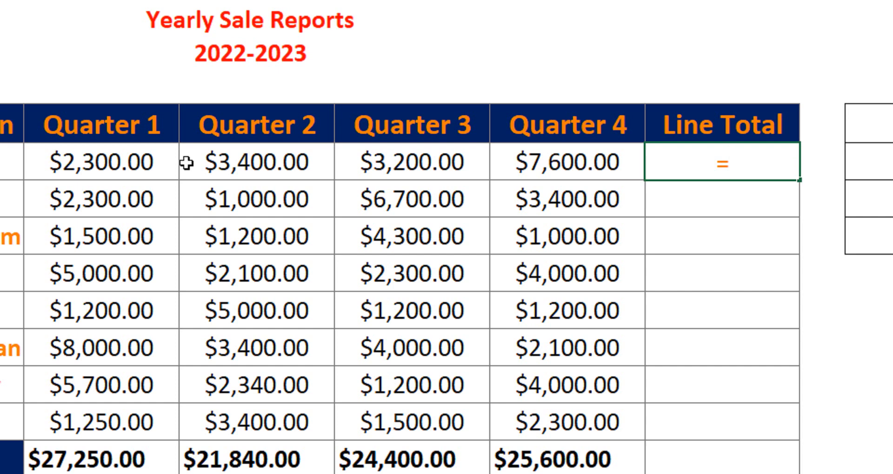
type("sum")
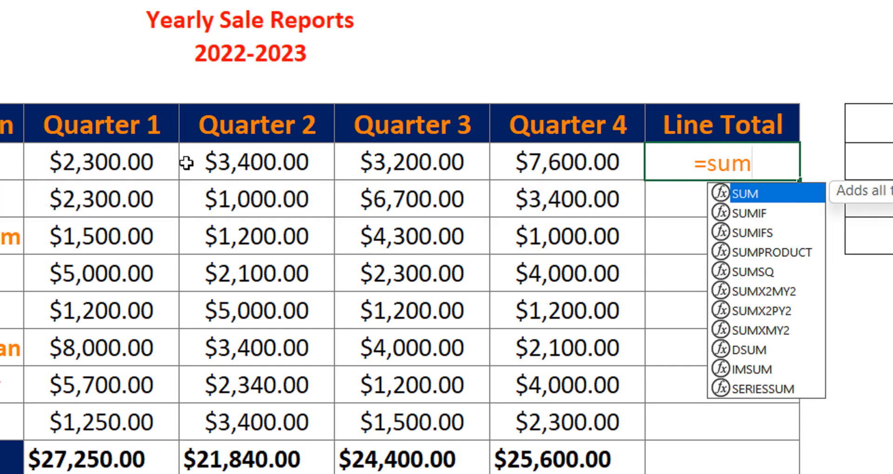
key("Tab")
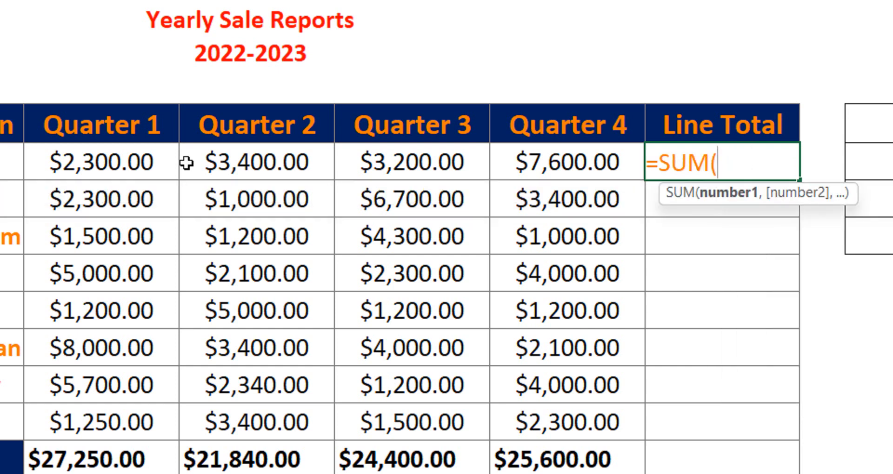
left_click_drag(185, 173, 562, 158)
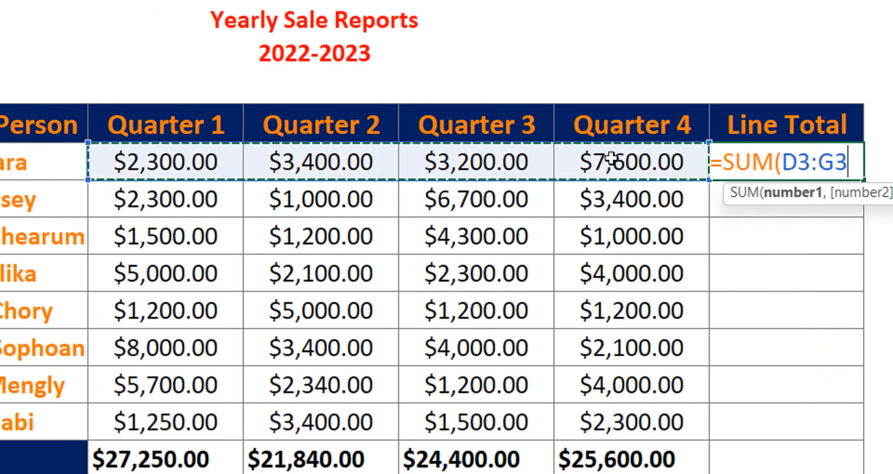
type(")")
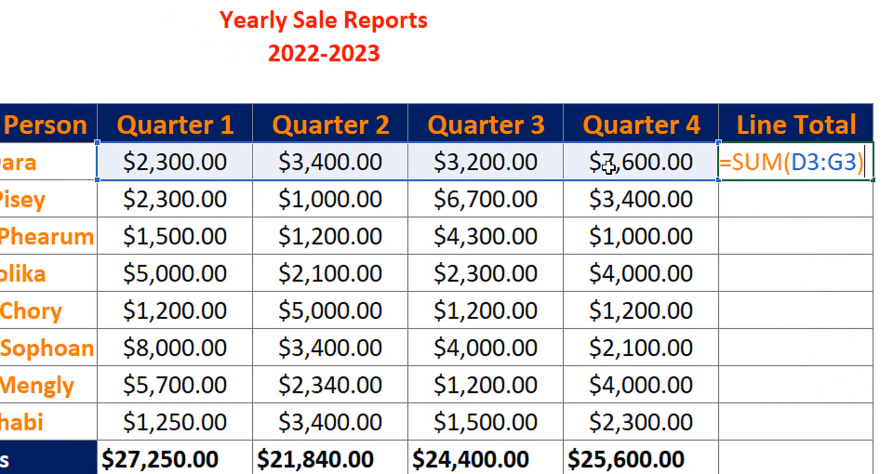
key("Return")
Fill the Line Total formula from H3 down through H10
left_click(767, 165)
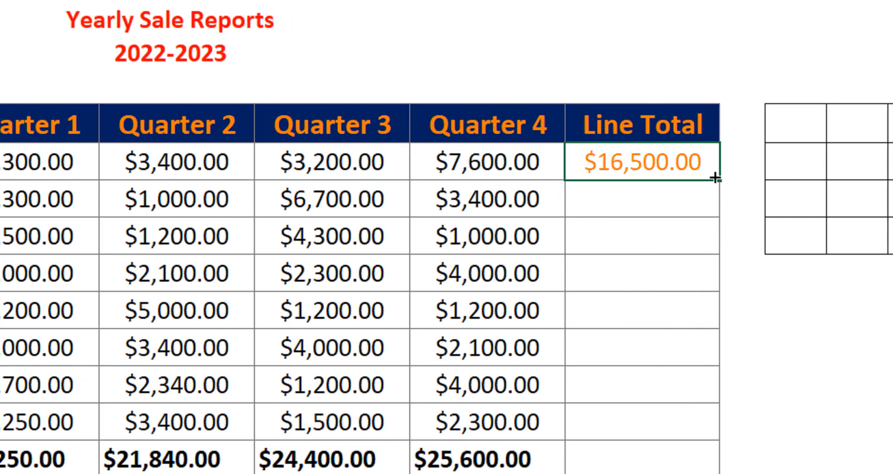
left_click_drag(719, 180, 704, 447)
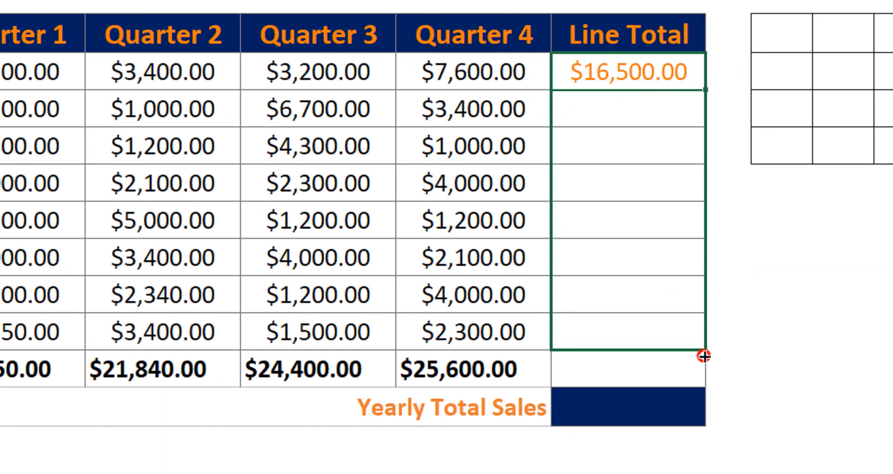
left_click_drag(703, 356, 702, 357)
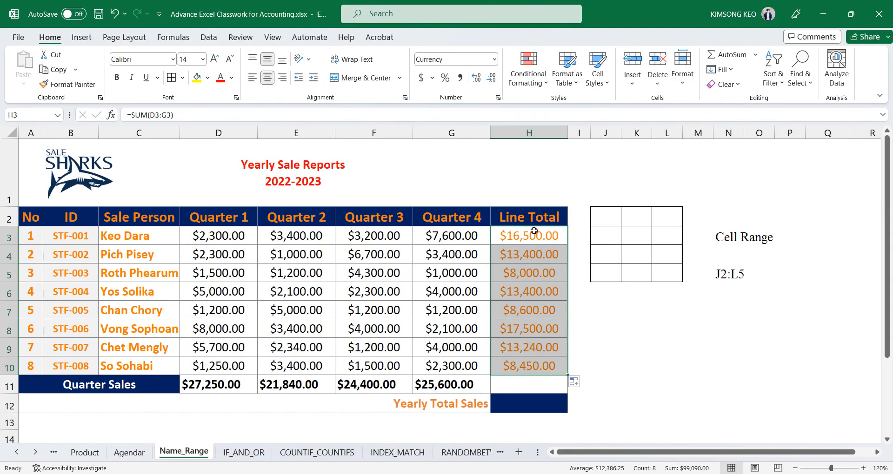
Set the number format of the Line Total range H3:H10 to General
left_click(628, 113)
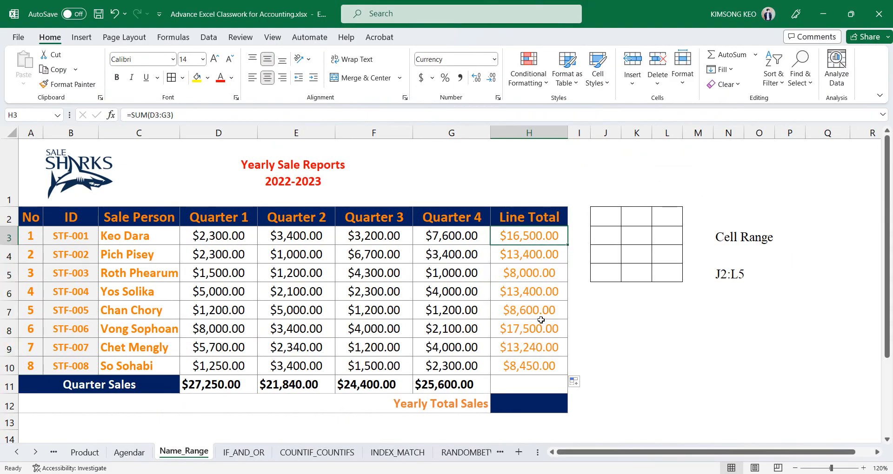
left_click_drag(540, 236, 540, 366)
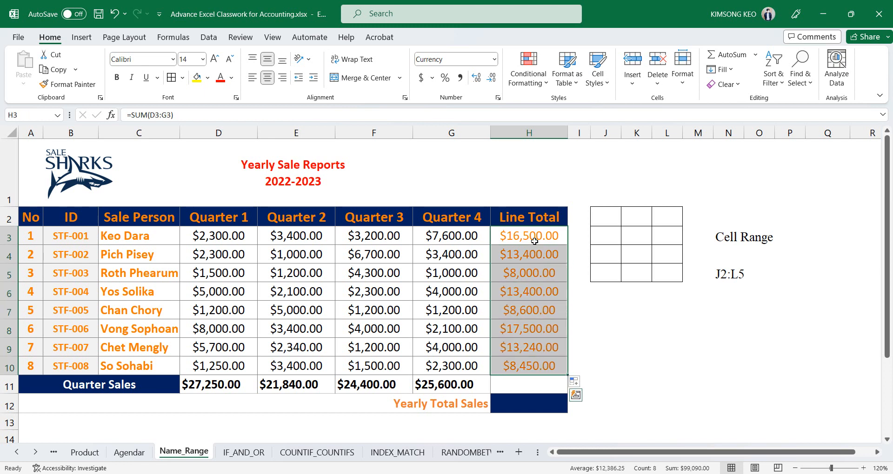
left_click_drag(534, 239, 539, 366)
left_click_drag(529, 236, 534, 368)
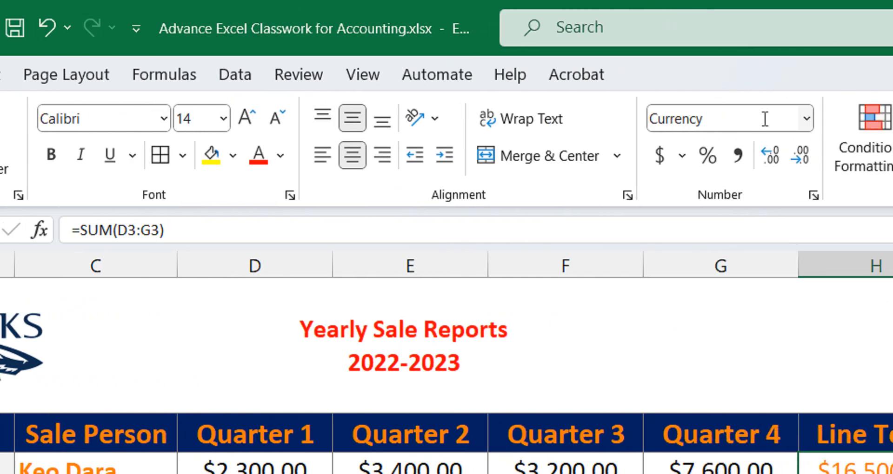
left_click(806, 119)
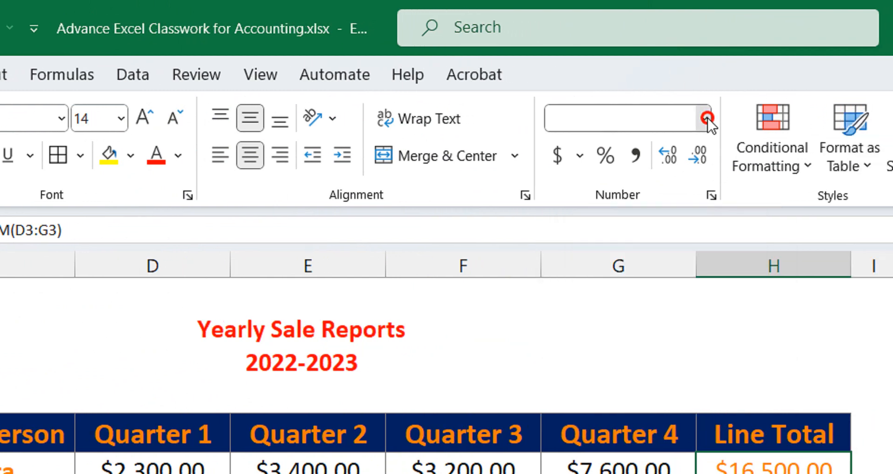
left_click(673, 170)
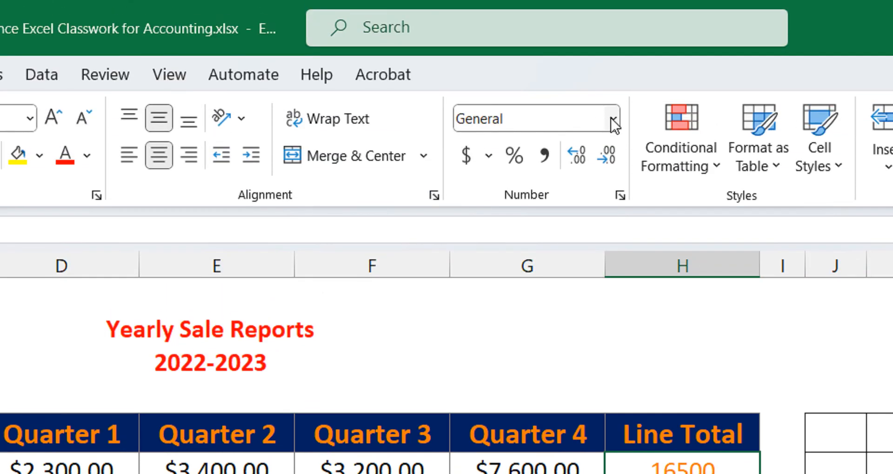
Reopen the number format choices for the Line Total range H3:H10
left_click(614, 122)
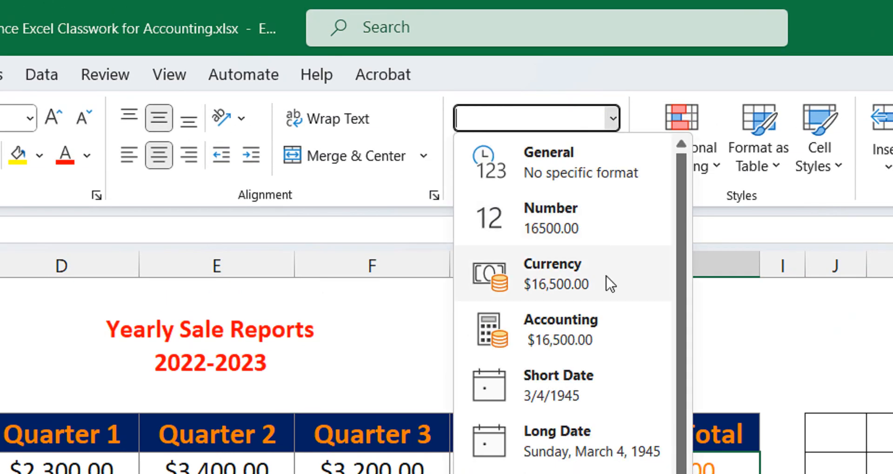